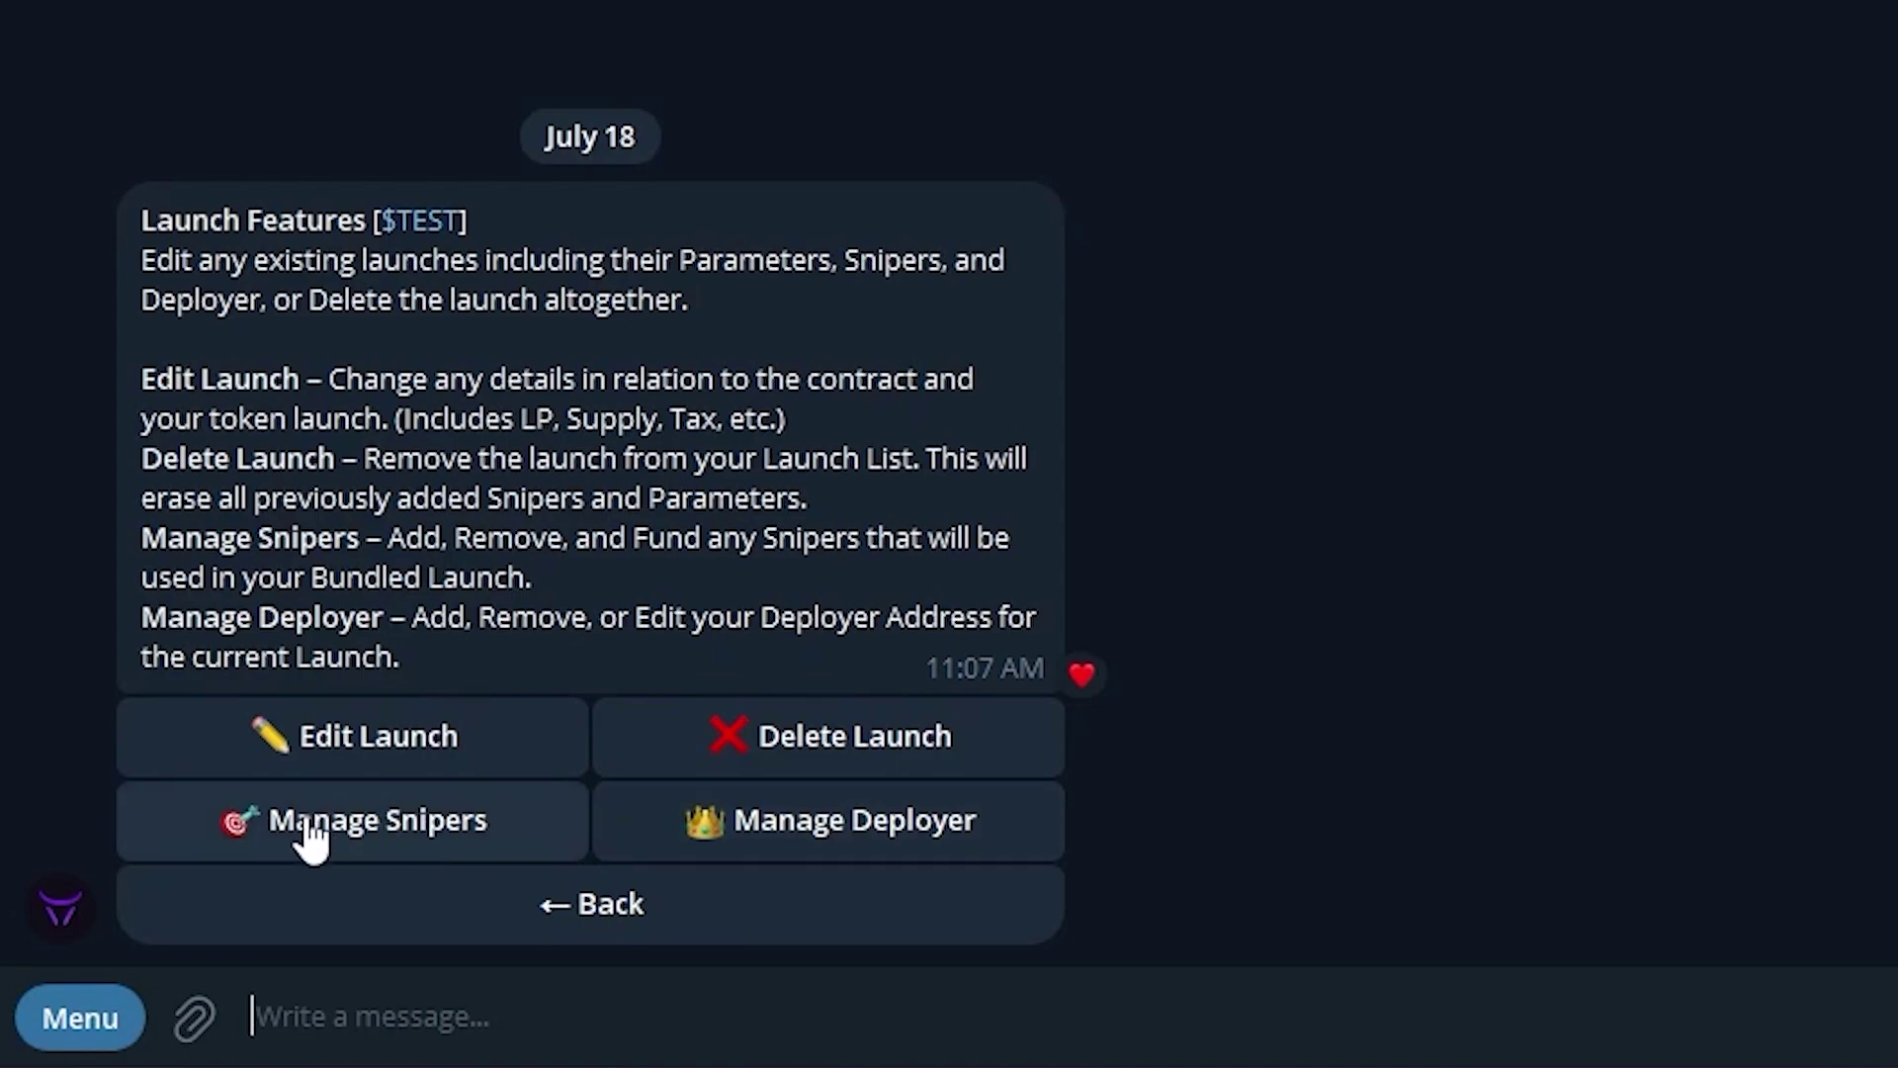
Get the sniper disperse .txt file with both snipers' required BNB, then go back to Launch Features.
left_click(422, 848)
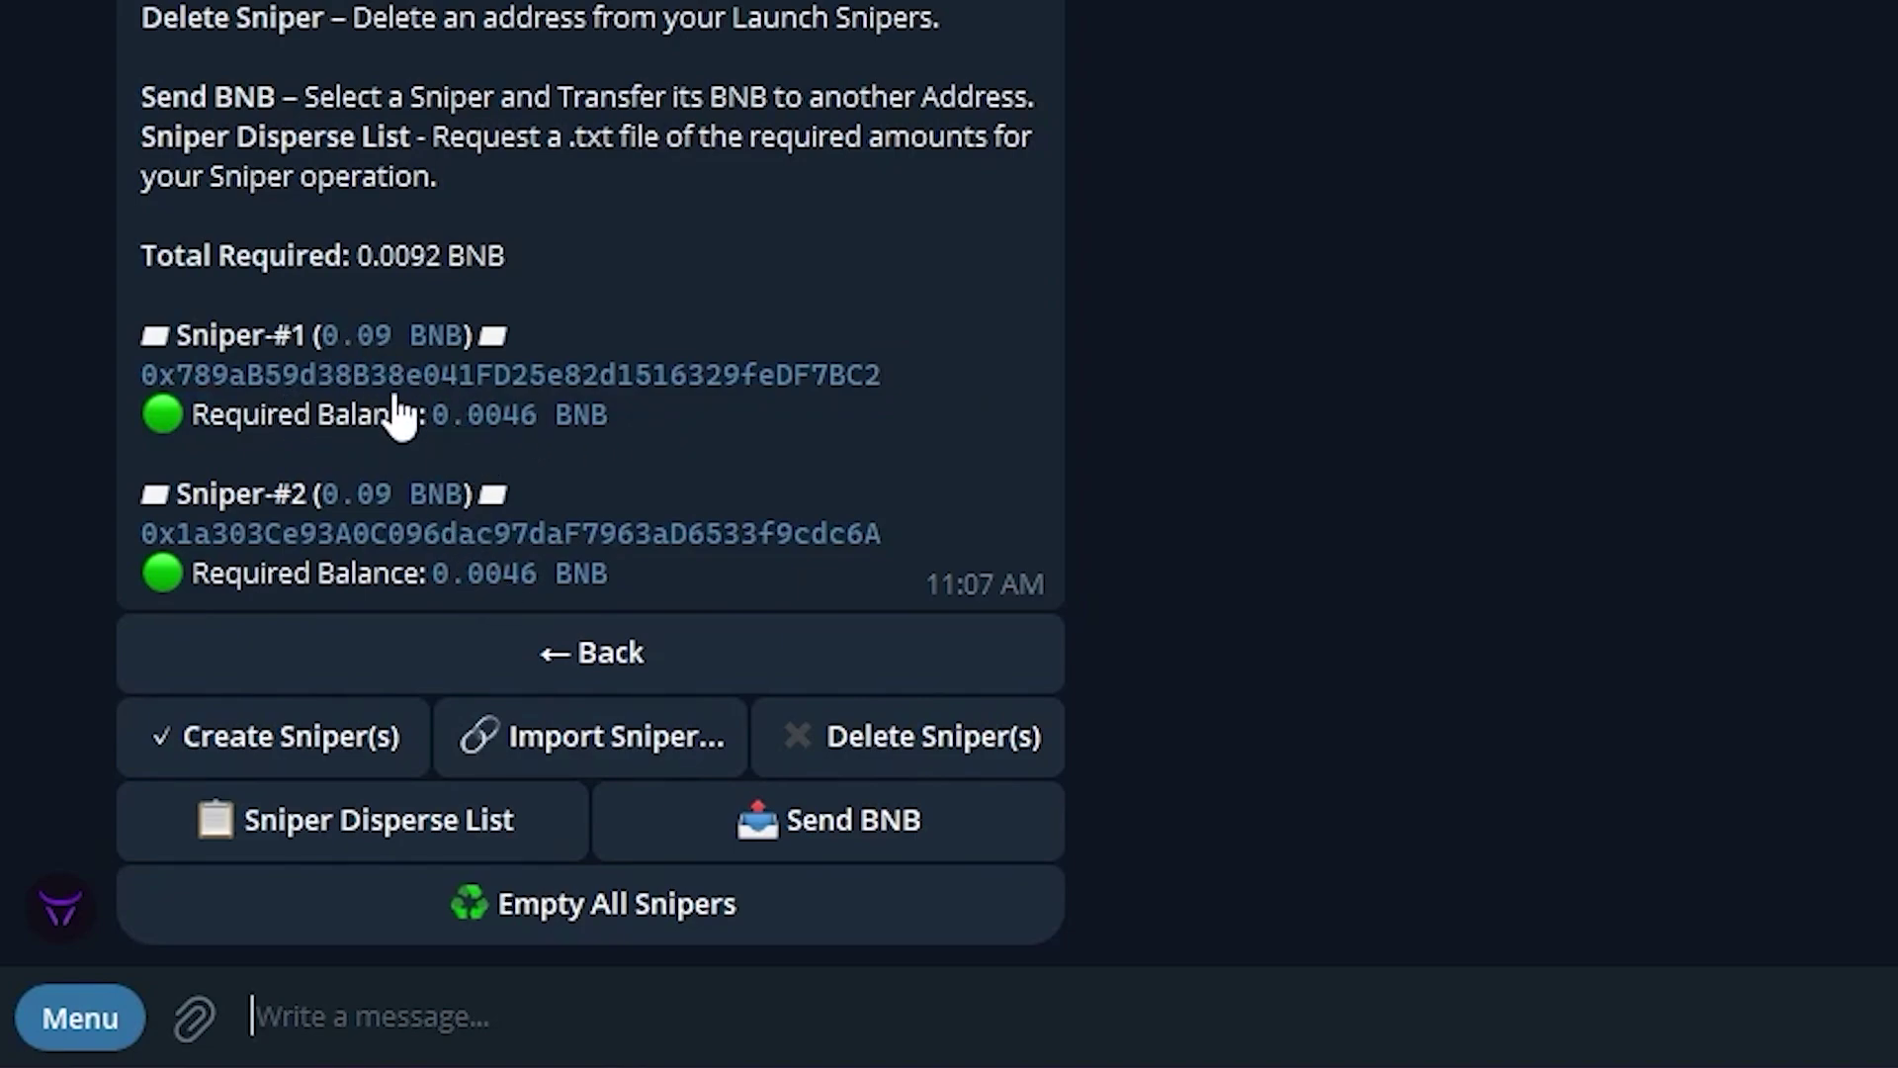
double_click(374, 314)
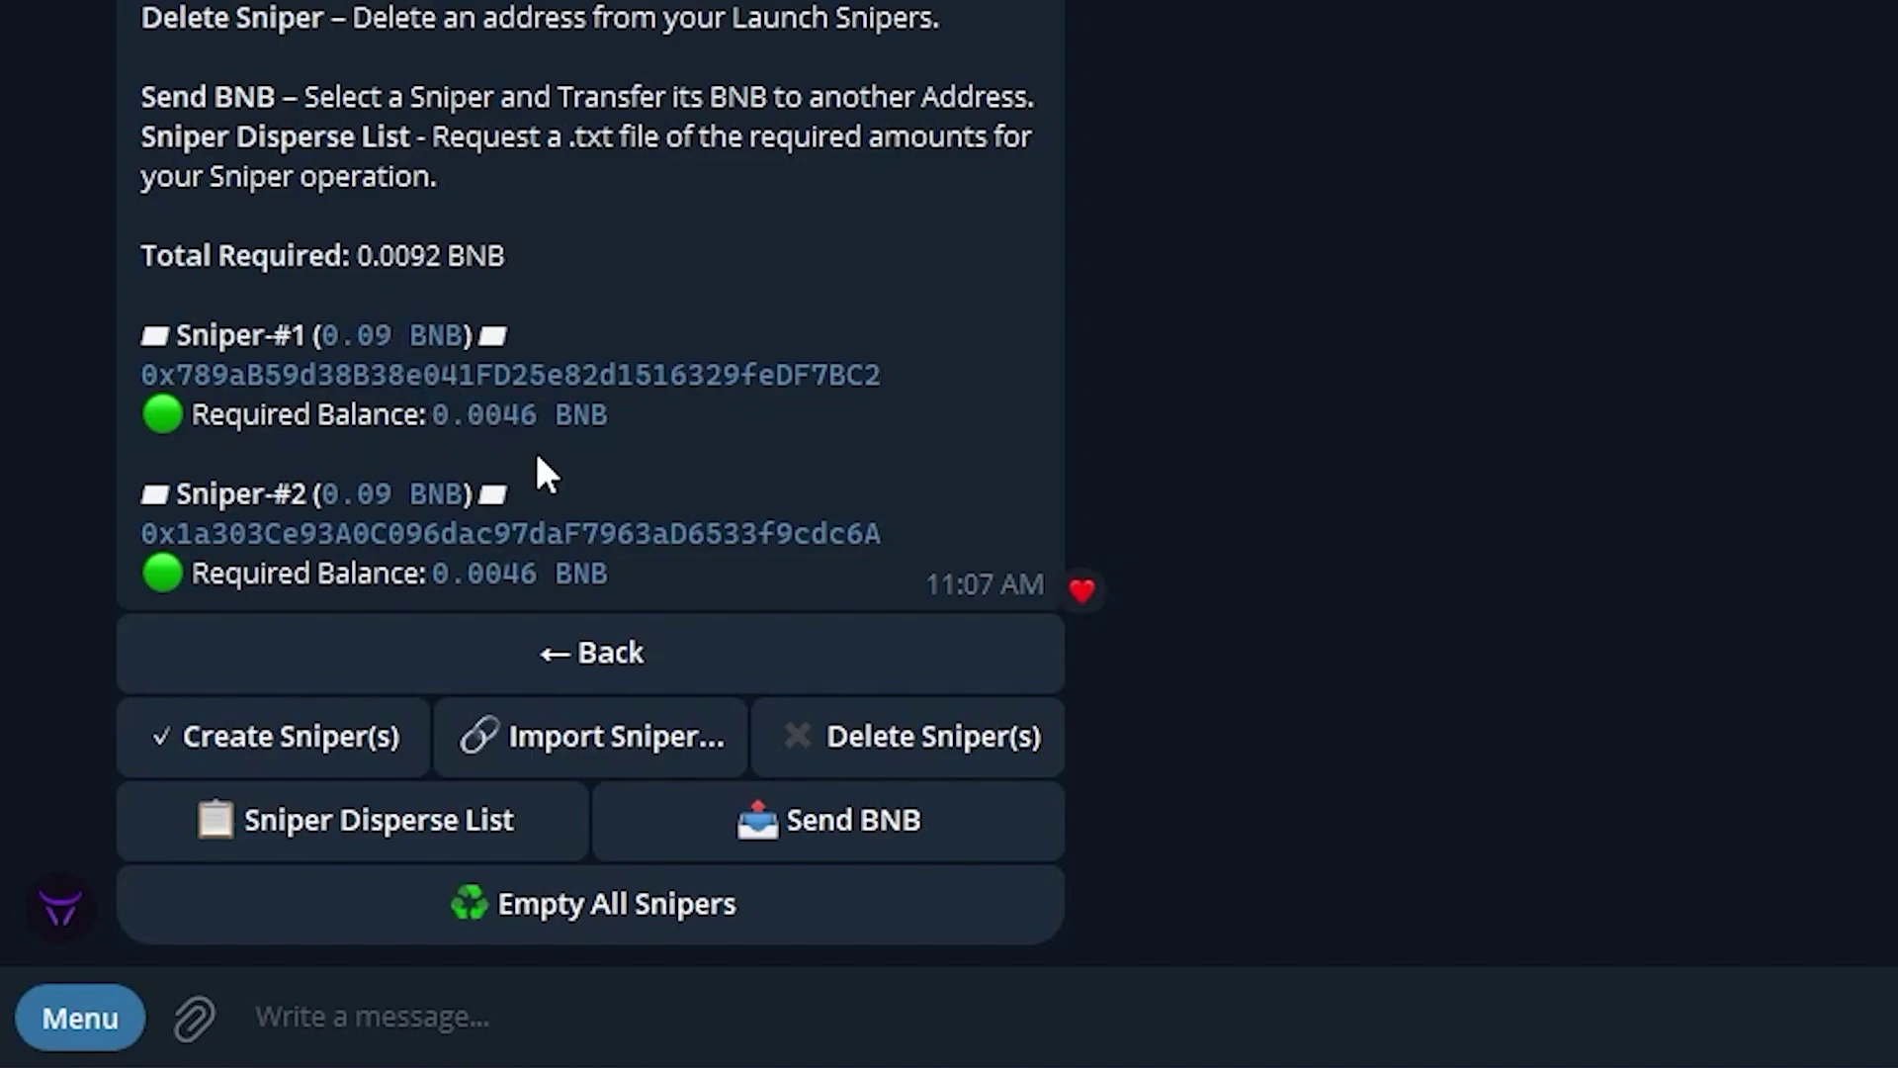
left_click(265, 844)
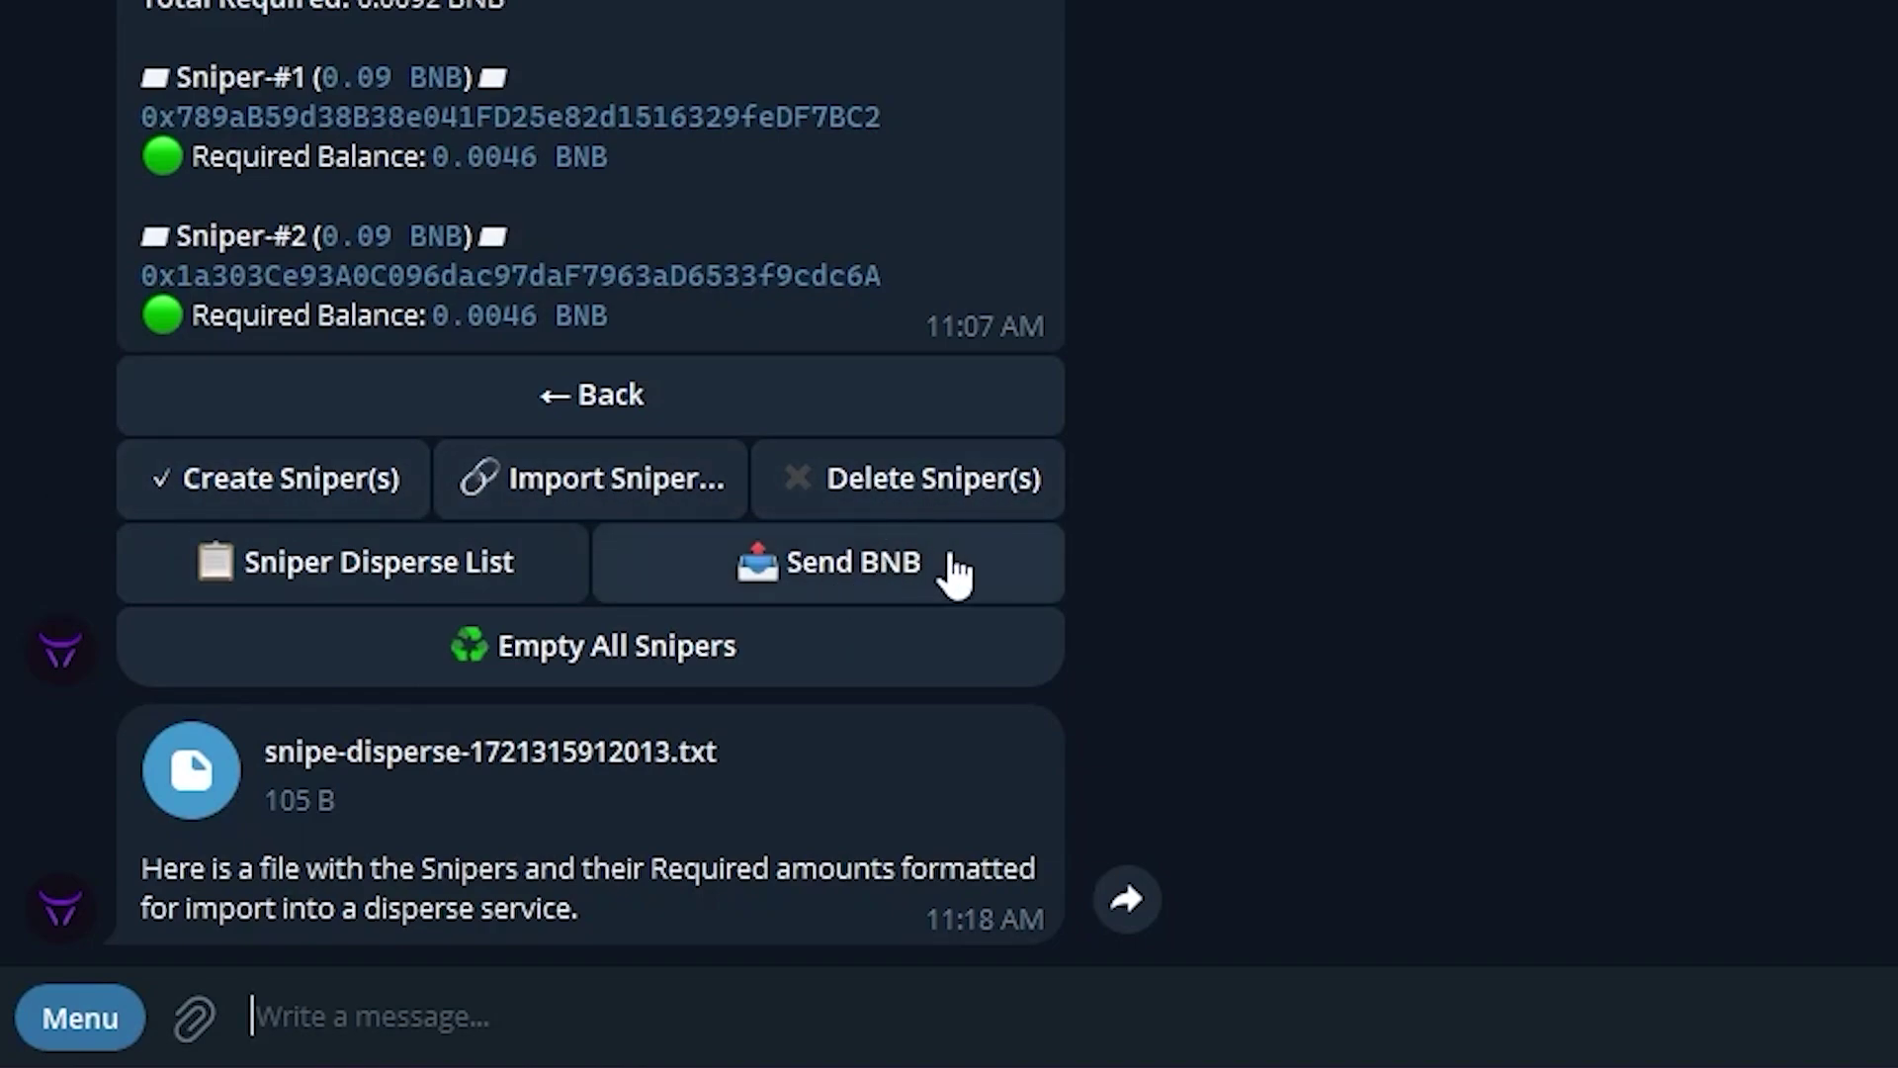
left_click(613, 417)
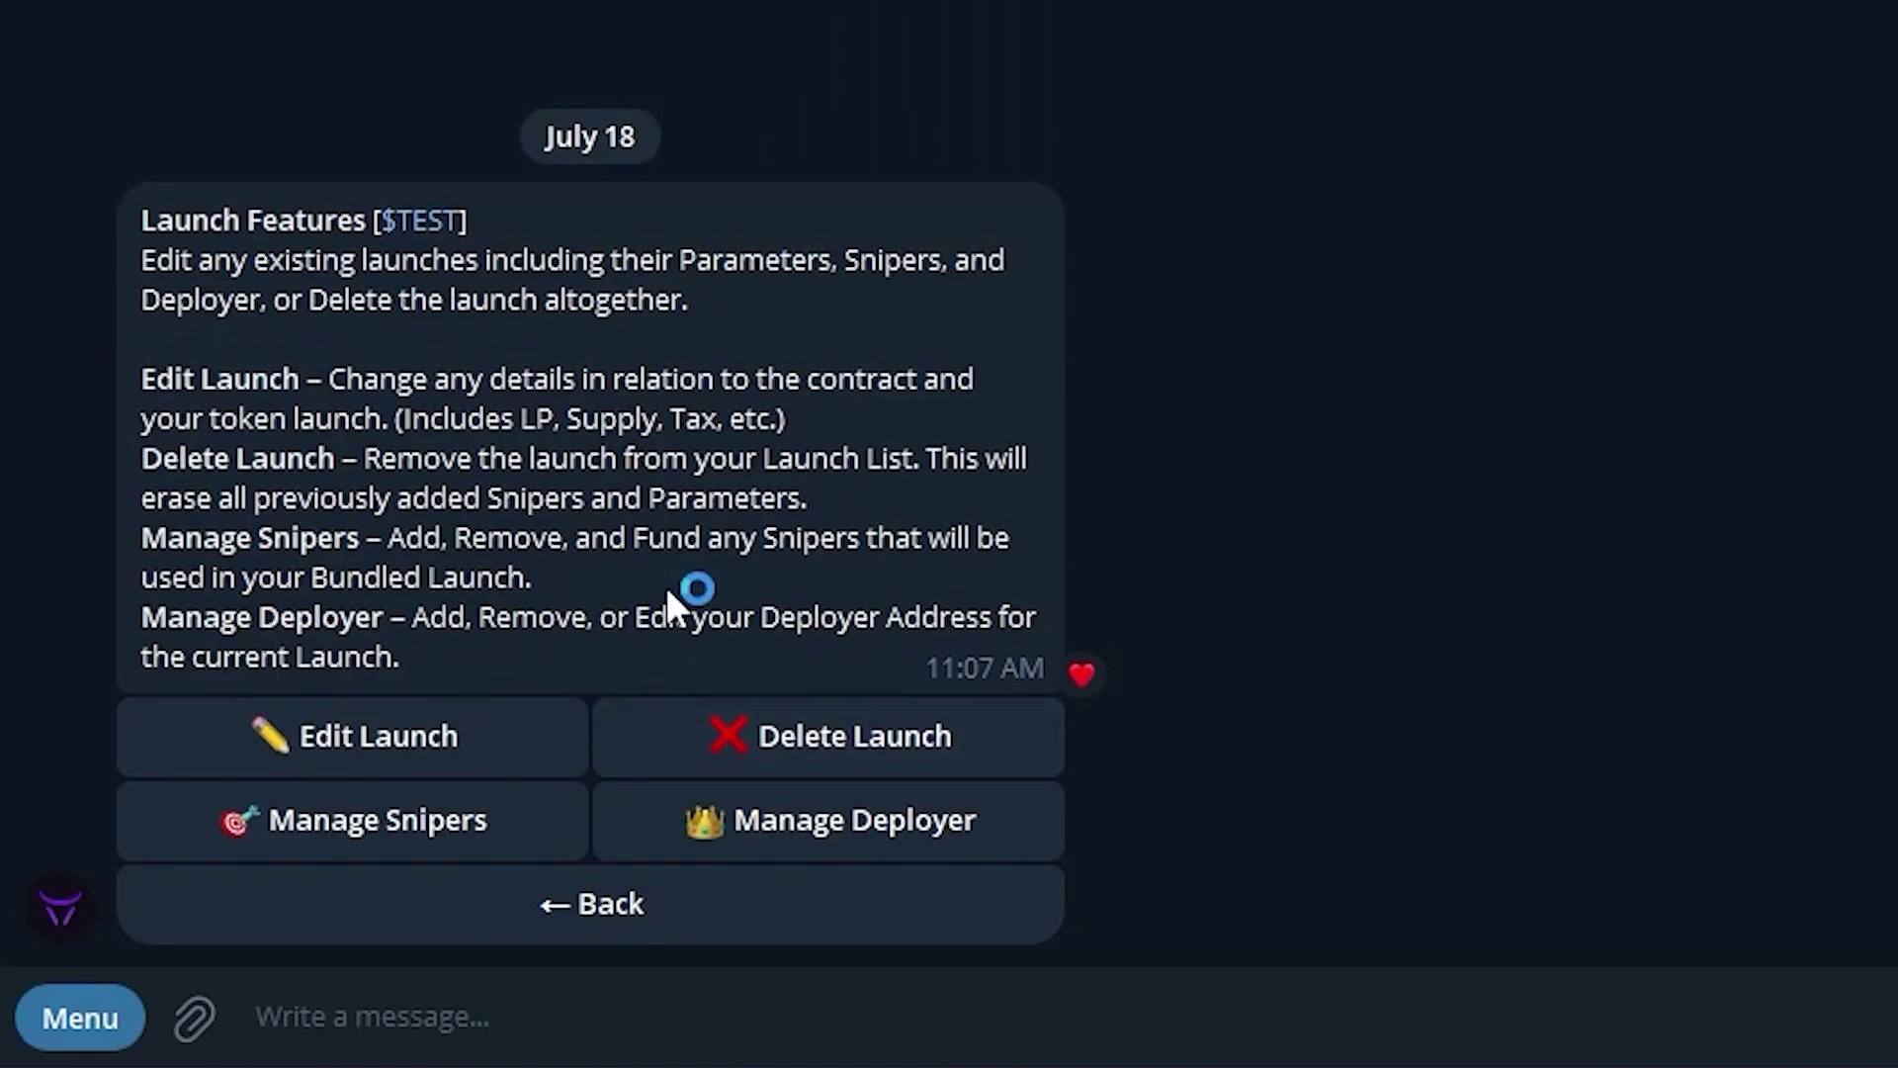
From Manage Deployer, predict the TEST contract address and estimate the 0.03 BNB deployment cost.
left_click(848, 848)
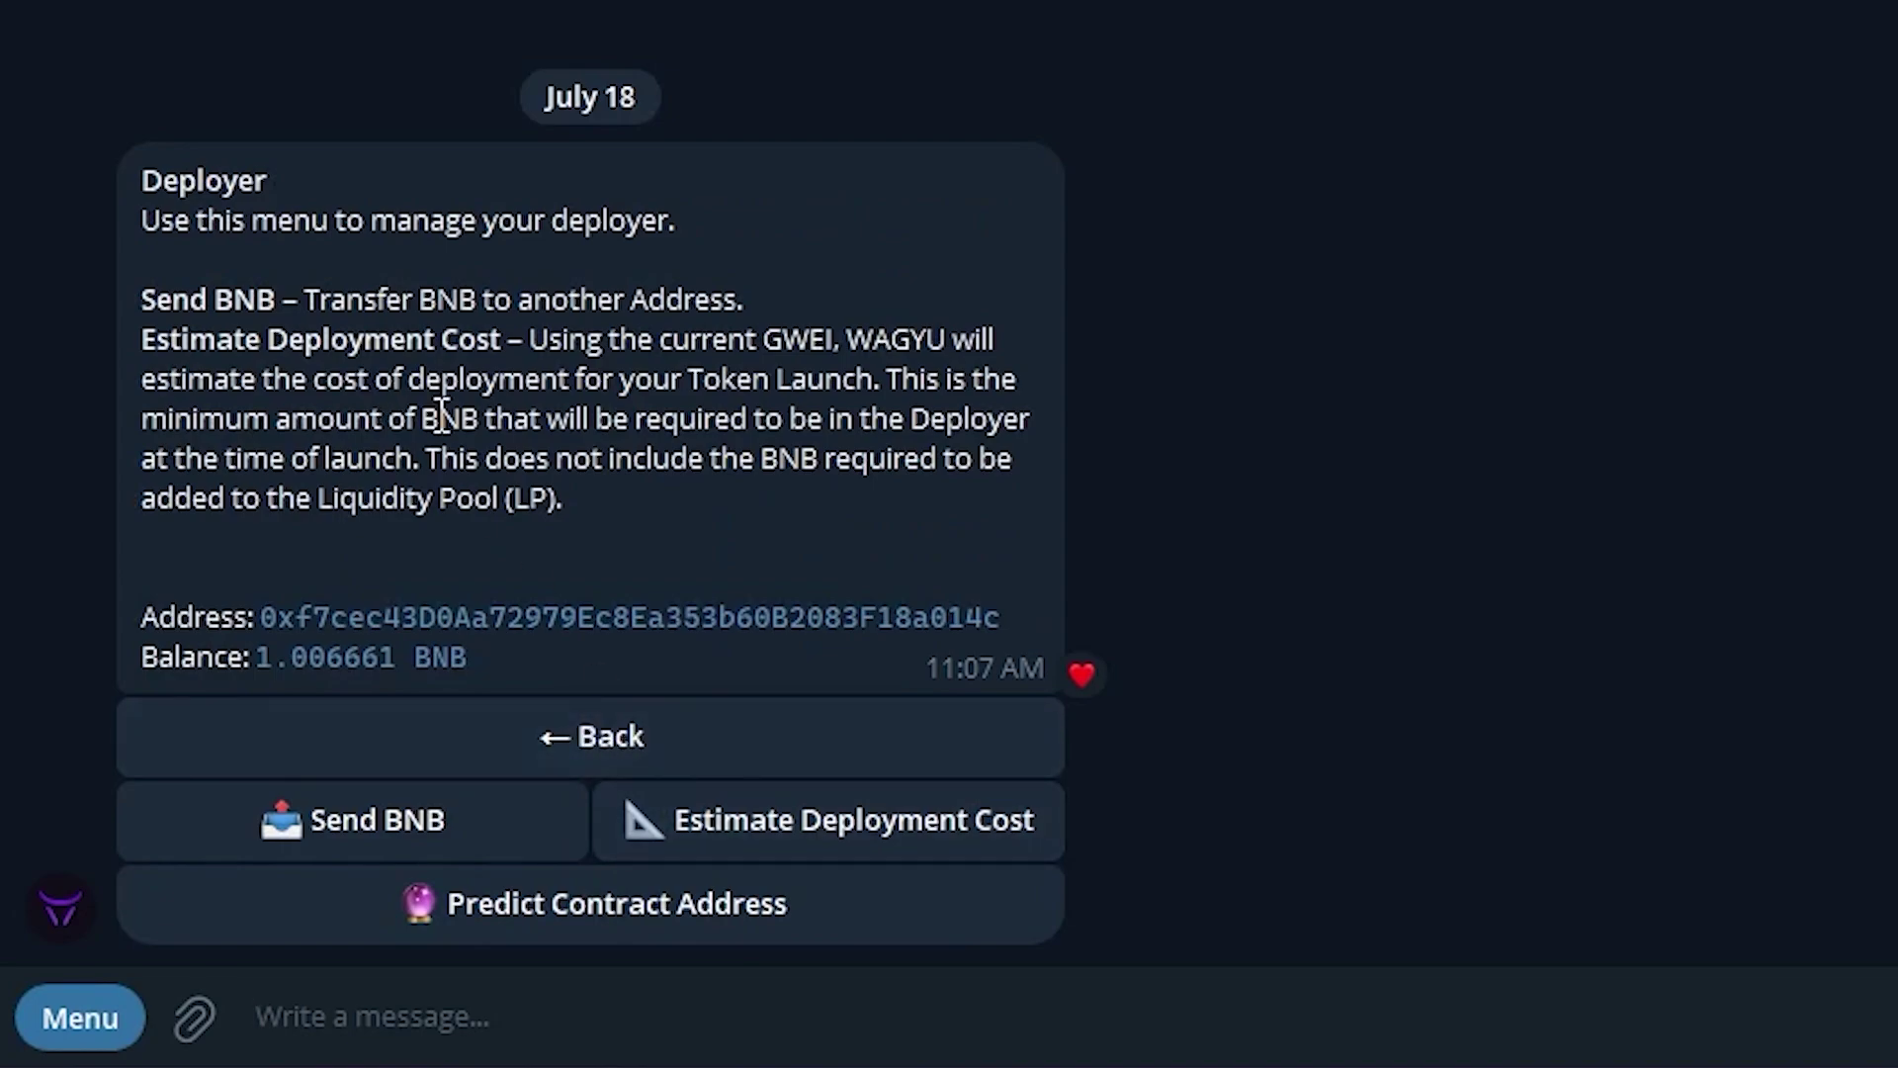
left_click(512, 917)
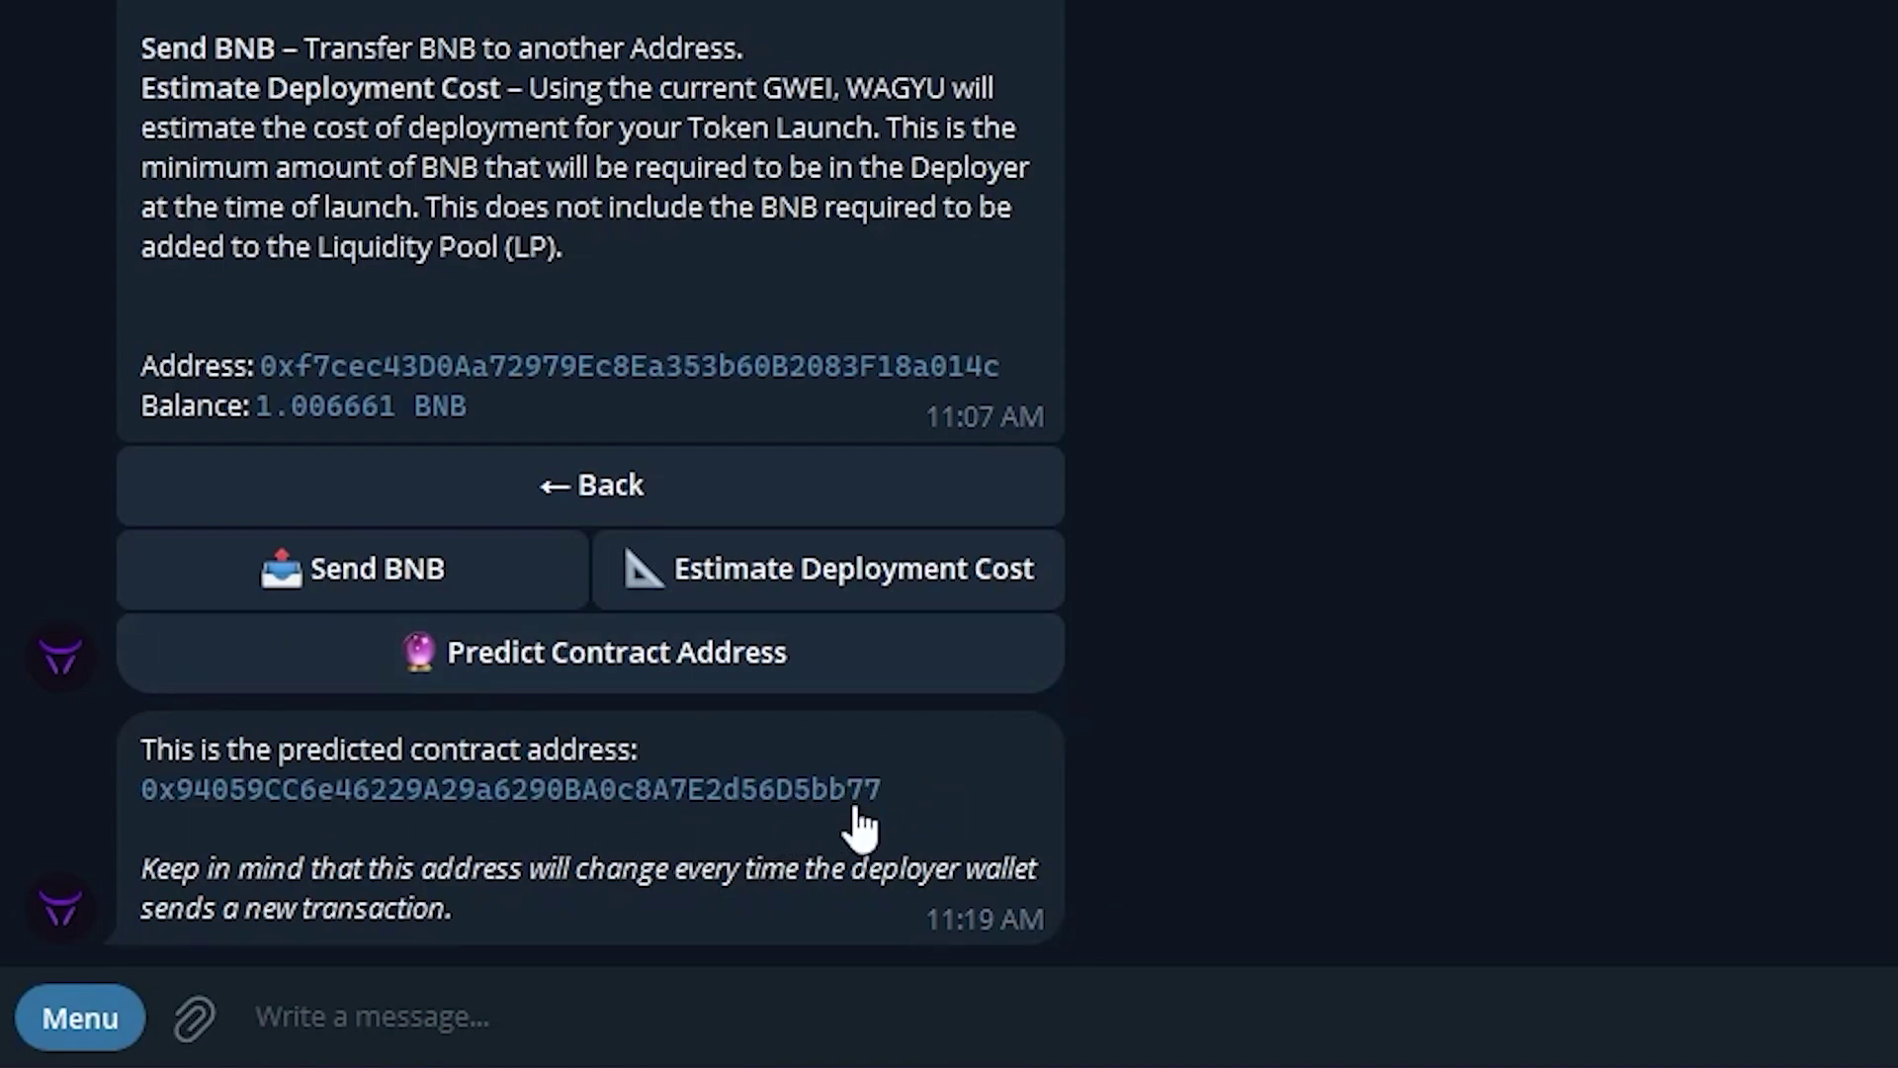
left_click(772, 599)
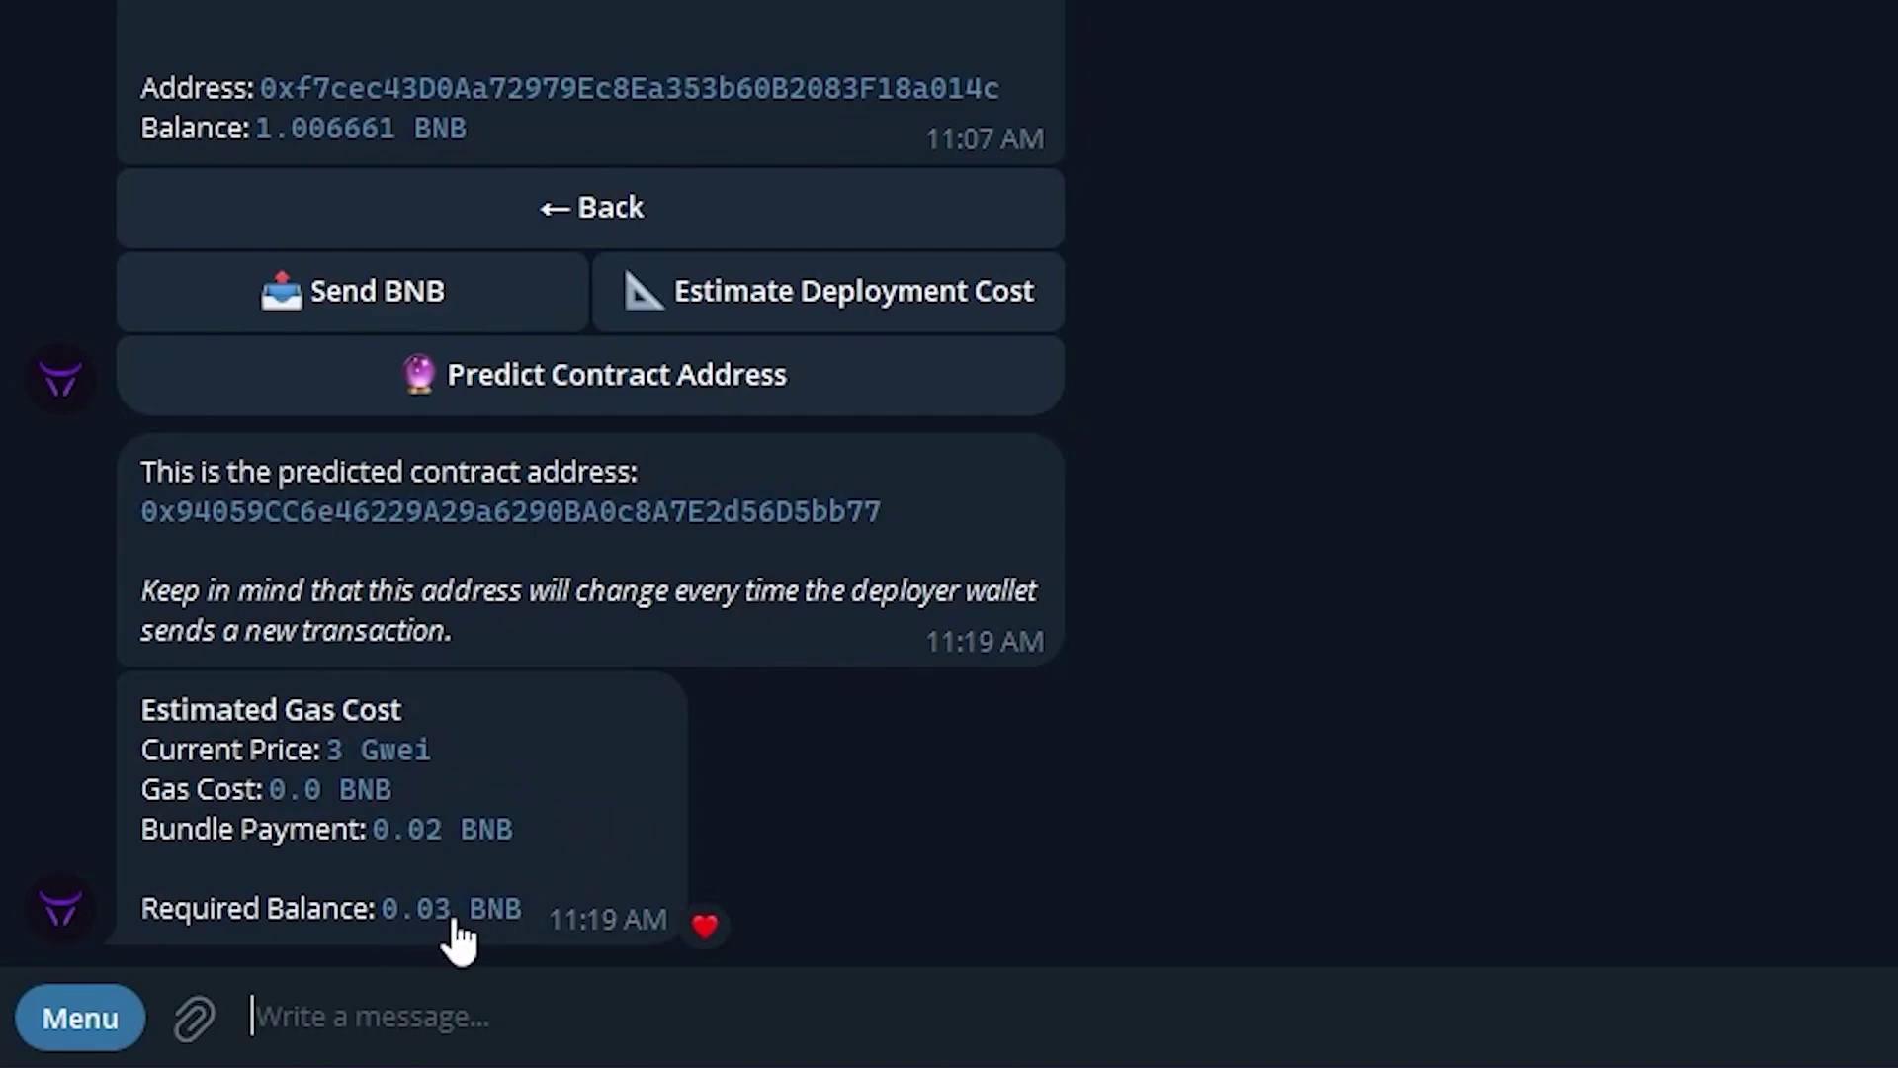
left_click(617, 212)
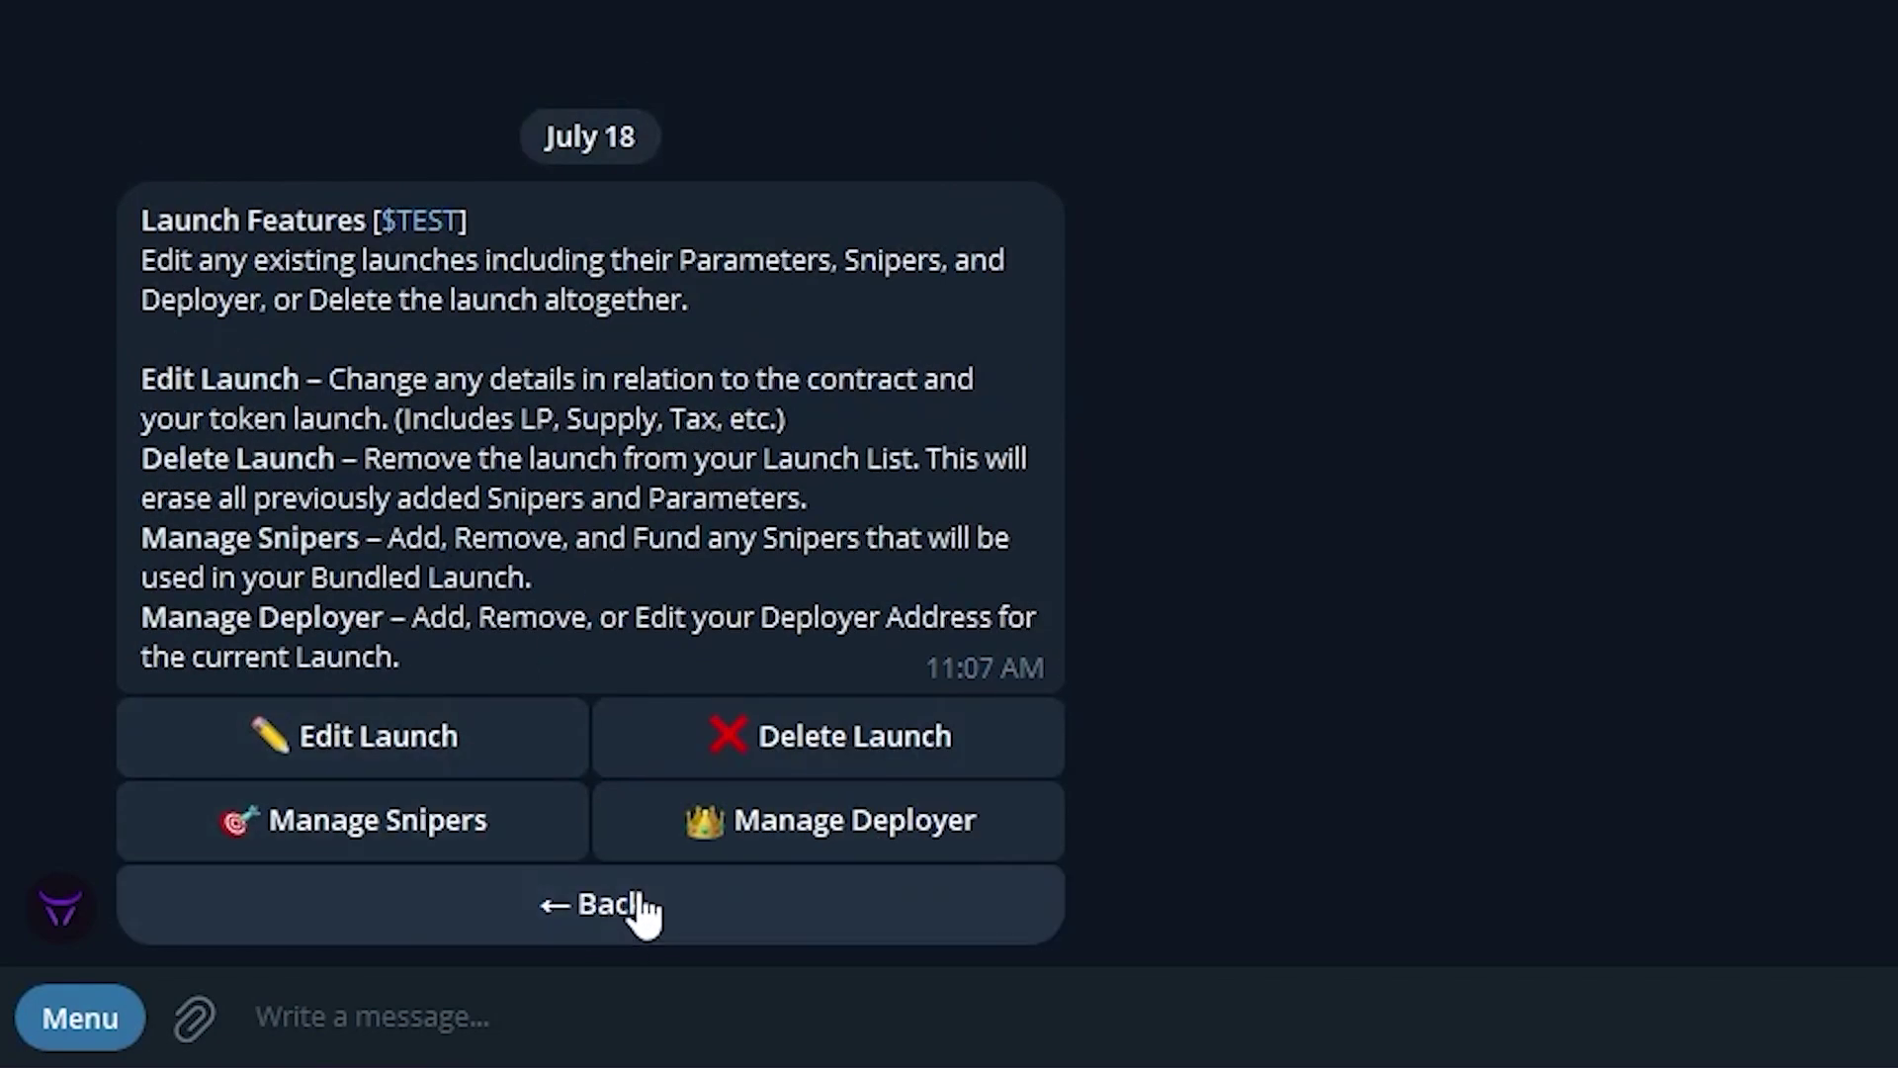
Return to the Launcher menu and start deploying the TEST launch.
left_click(635, 903)
left_click(778, 945)
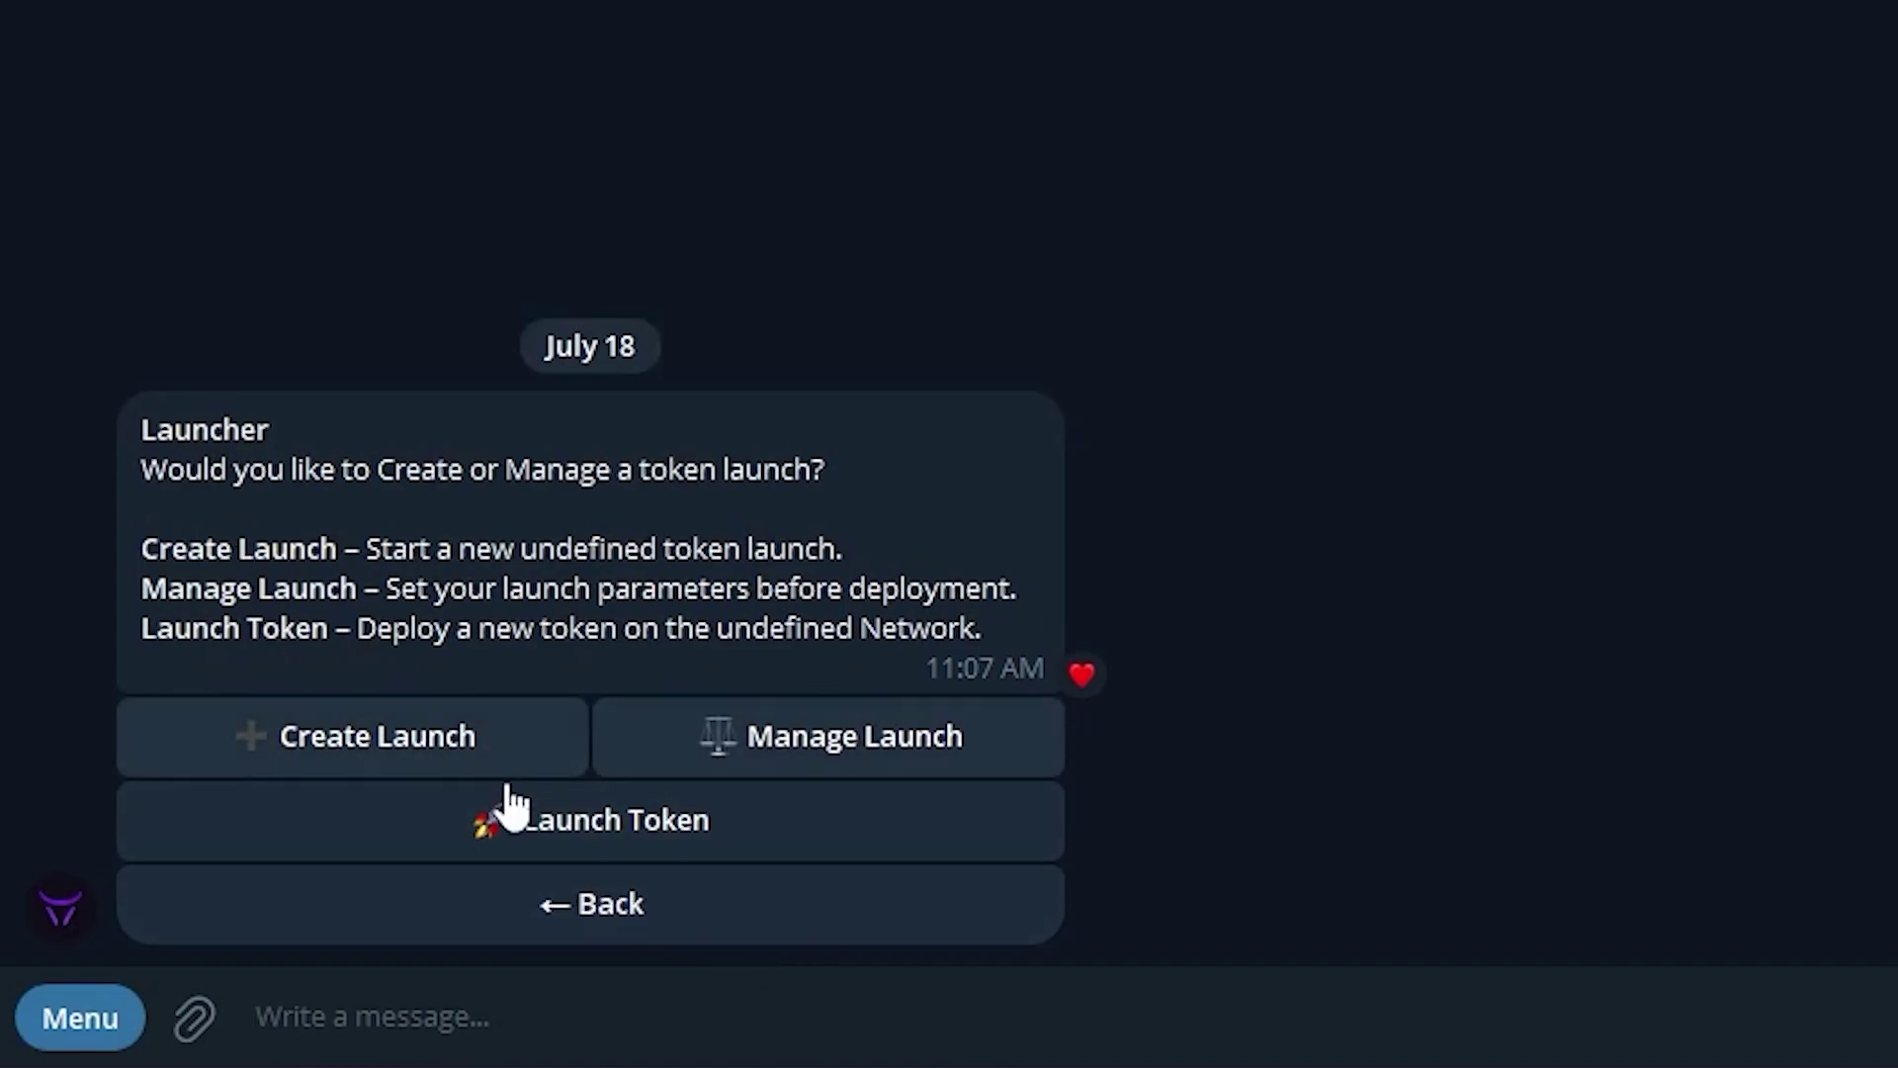
left_click(583, 842)
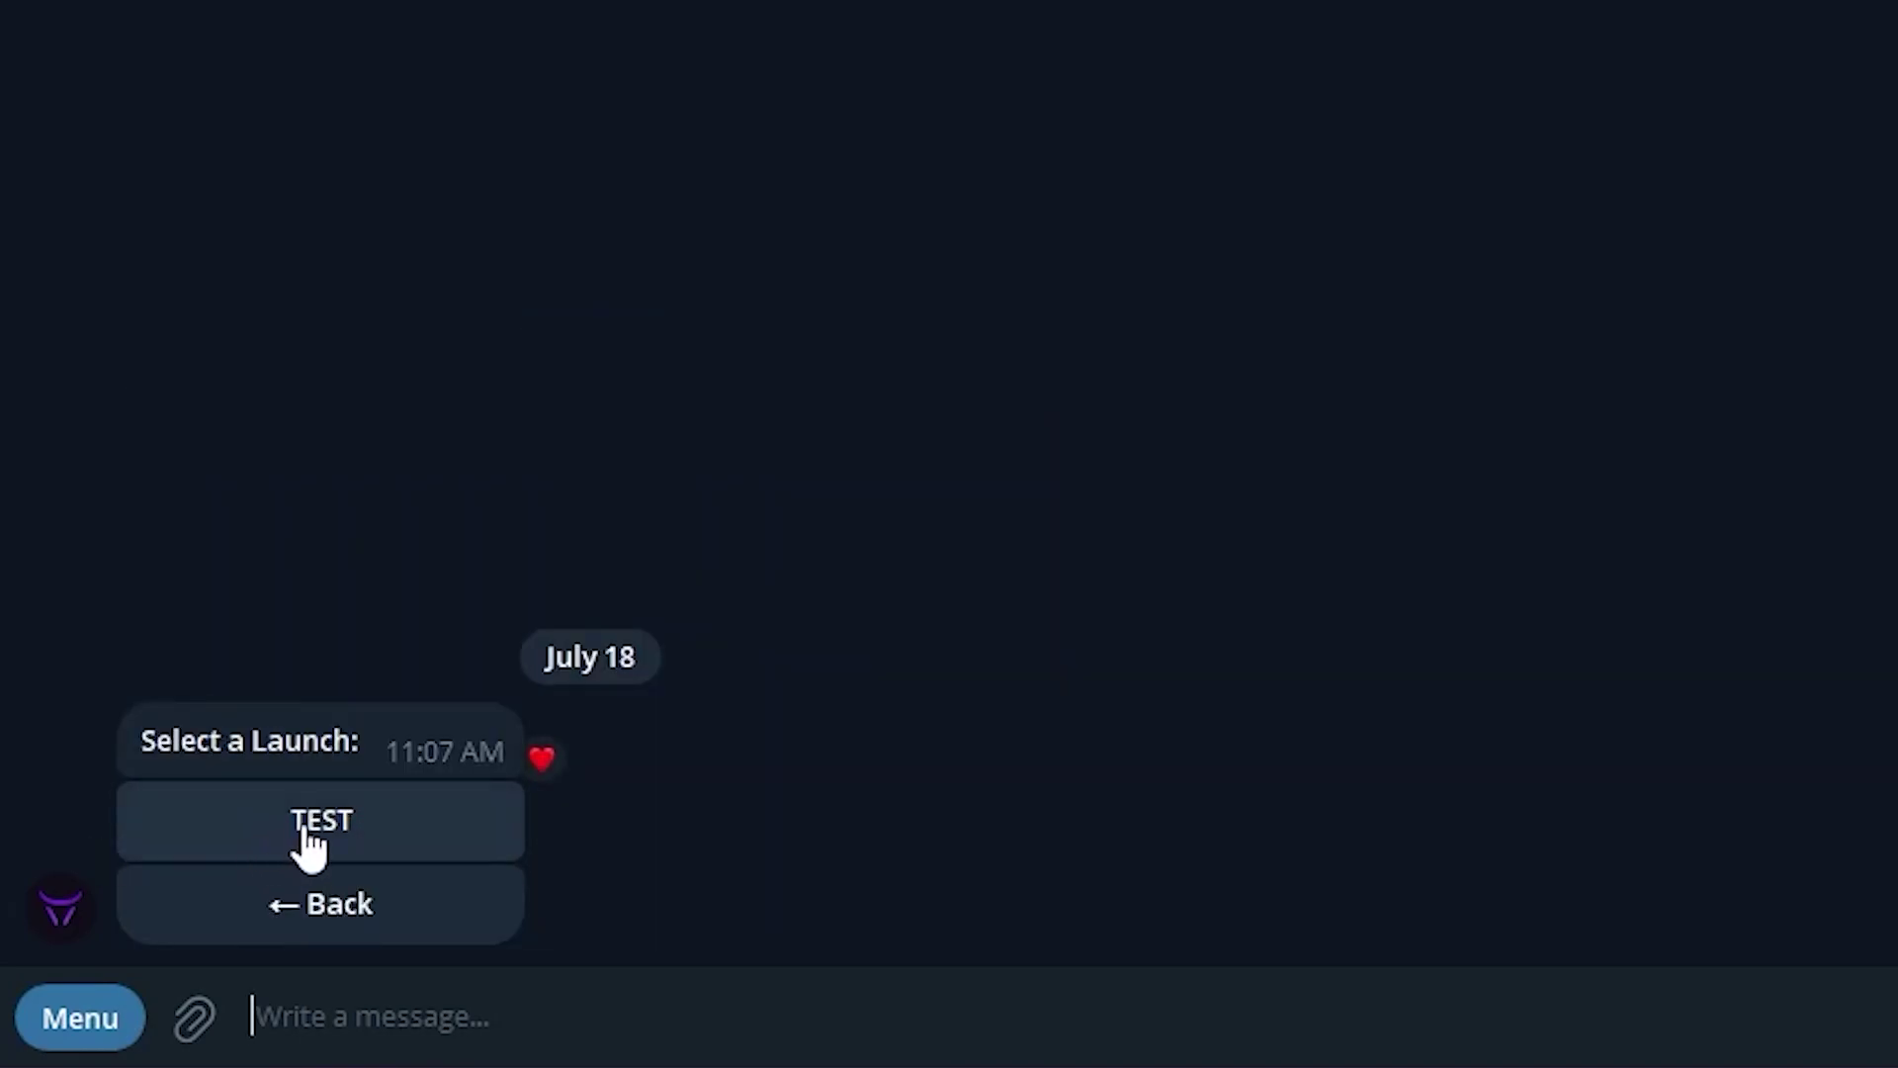
left_click(403, 848)
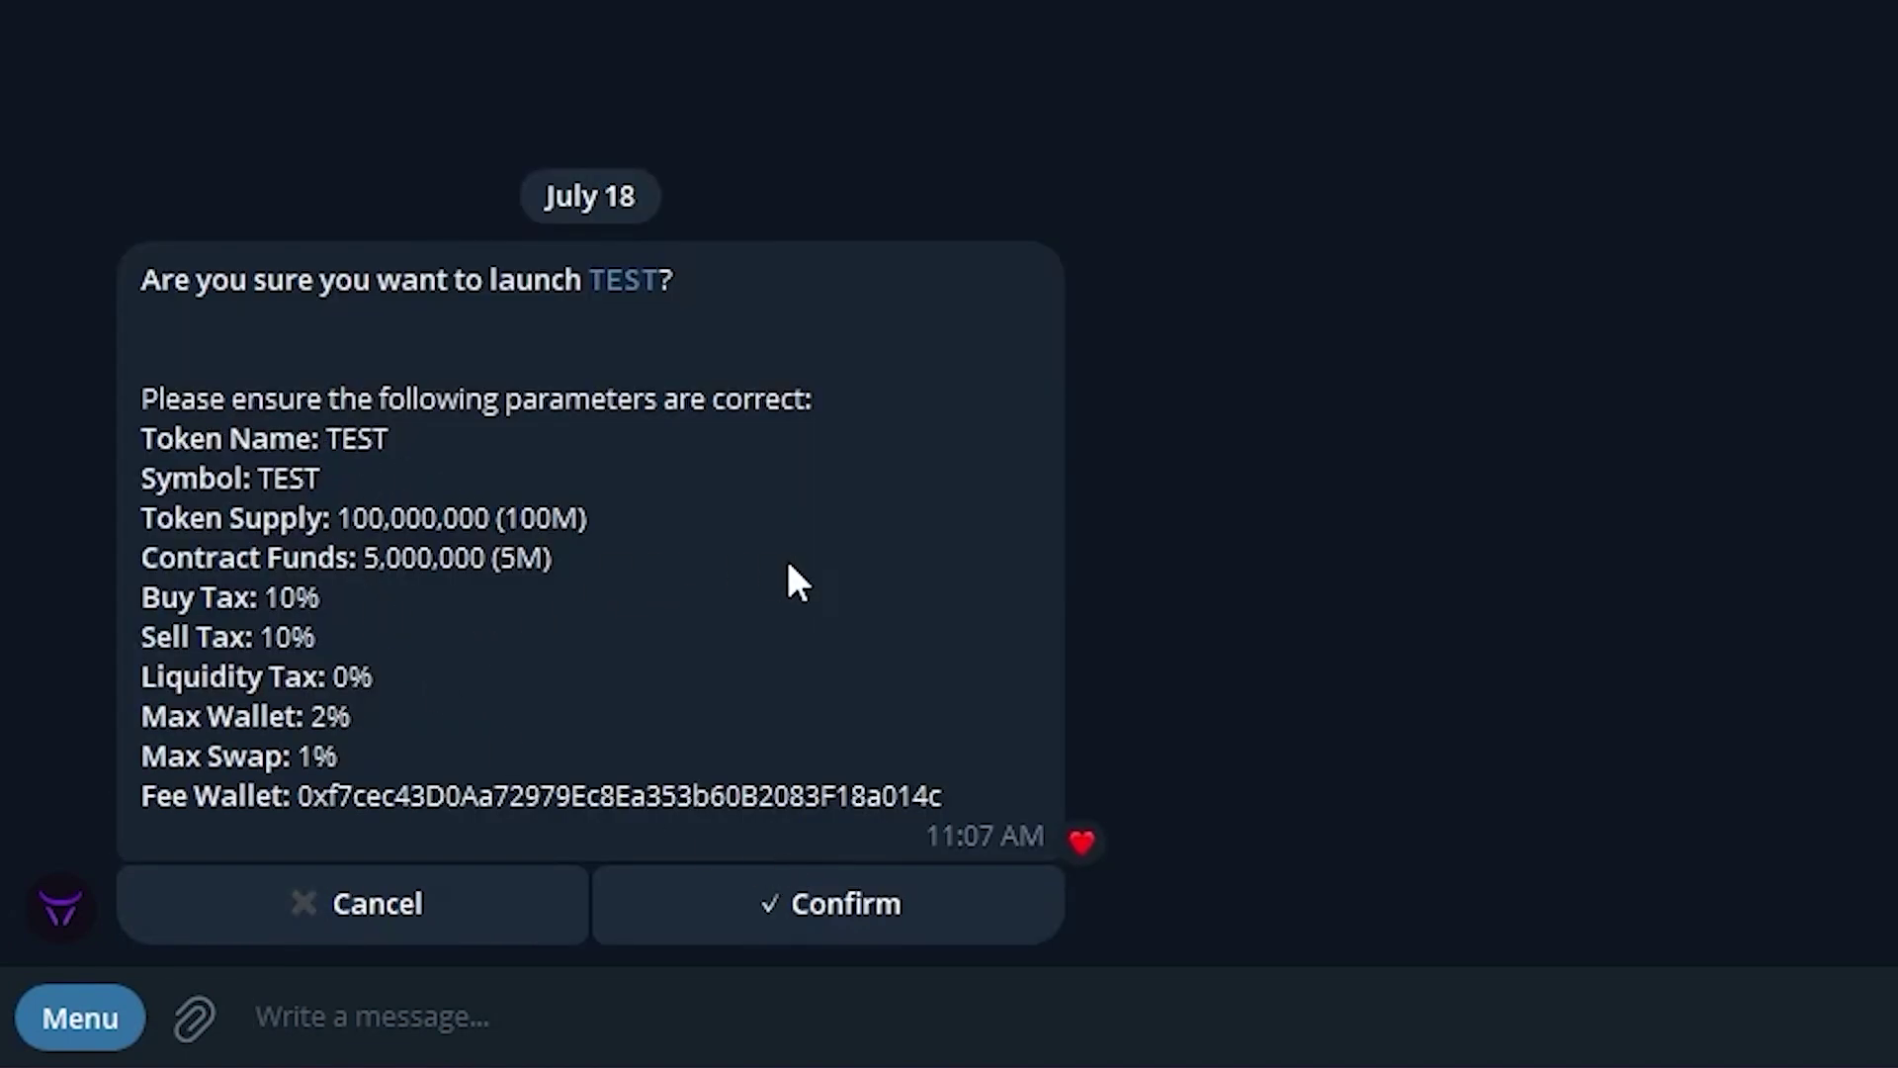
Review the 100M supply and 10% buy/sell tax parameters, then confirm the launch.
left_click_drag(147, 388, 899, 606)
left_click(938, 688)
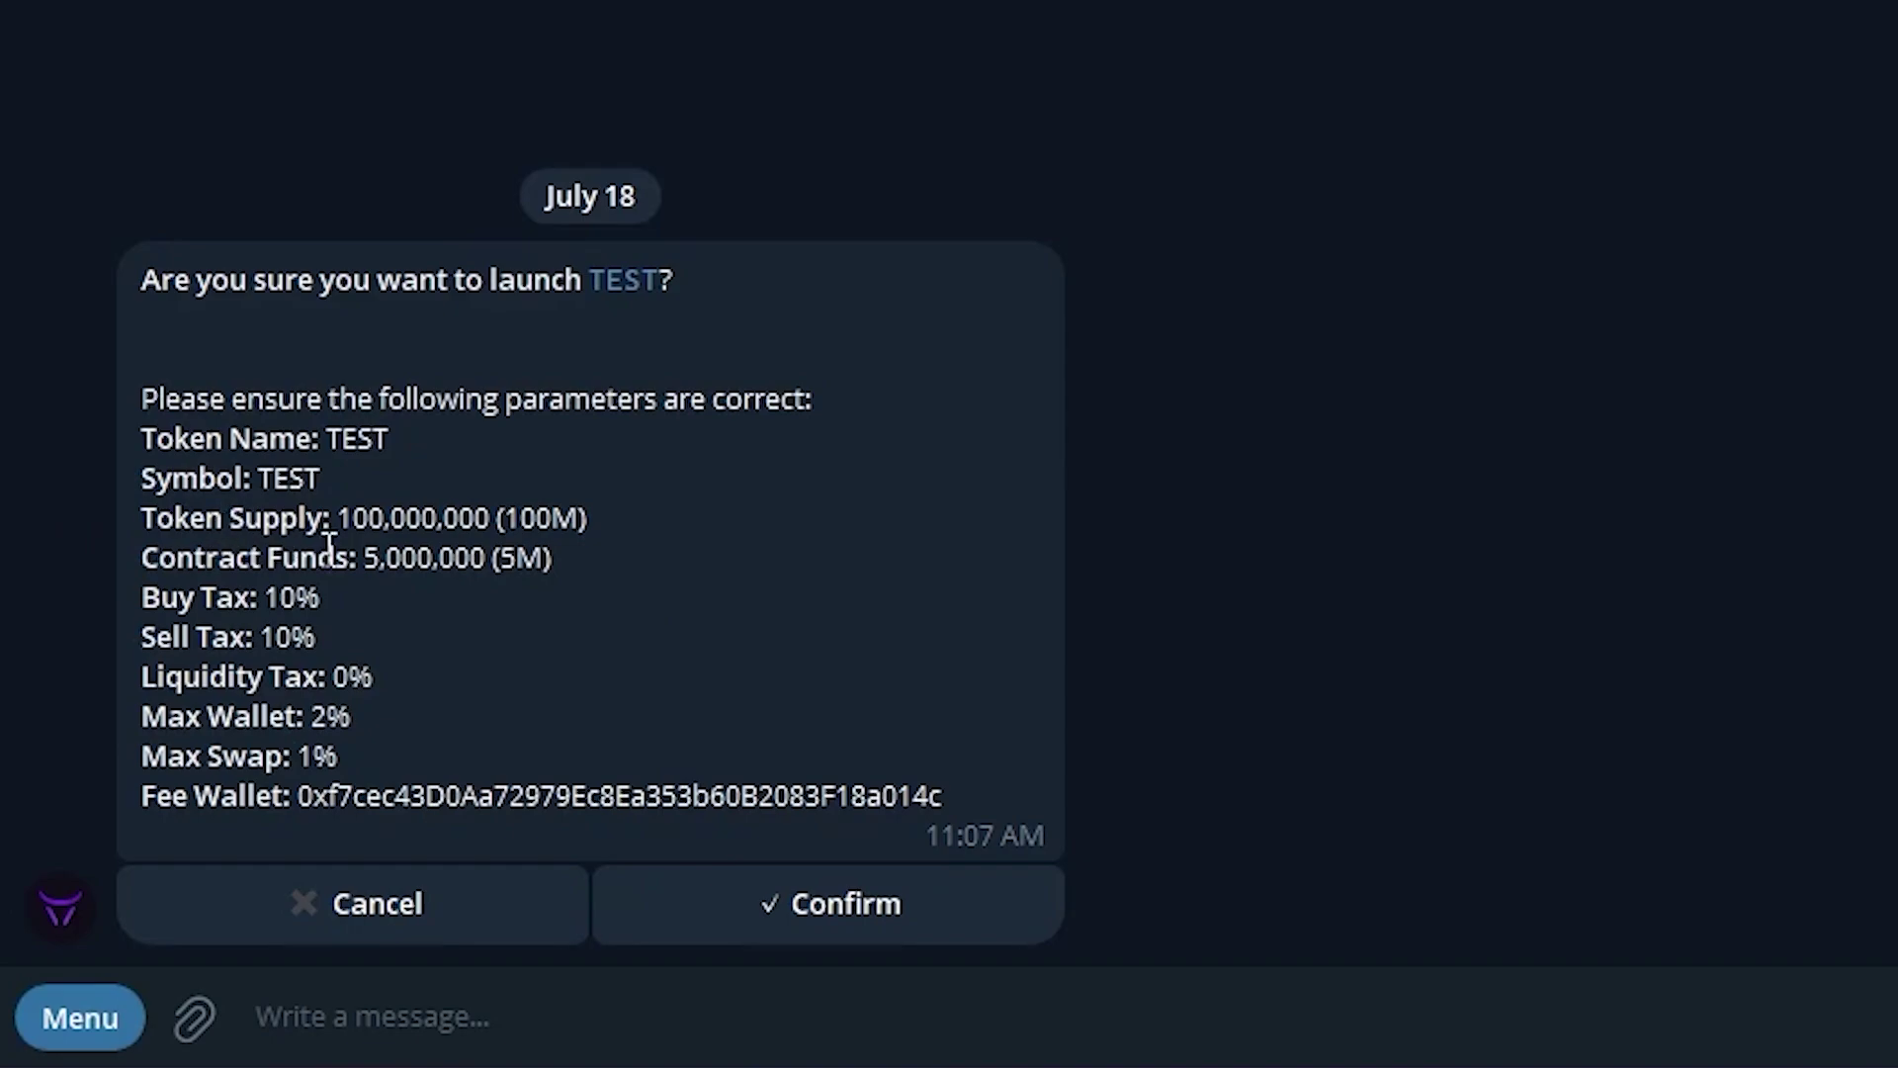
double_click(557, 781)
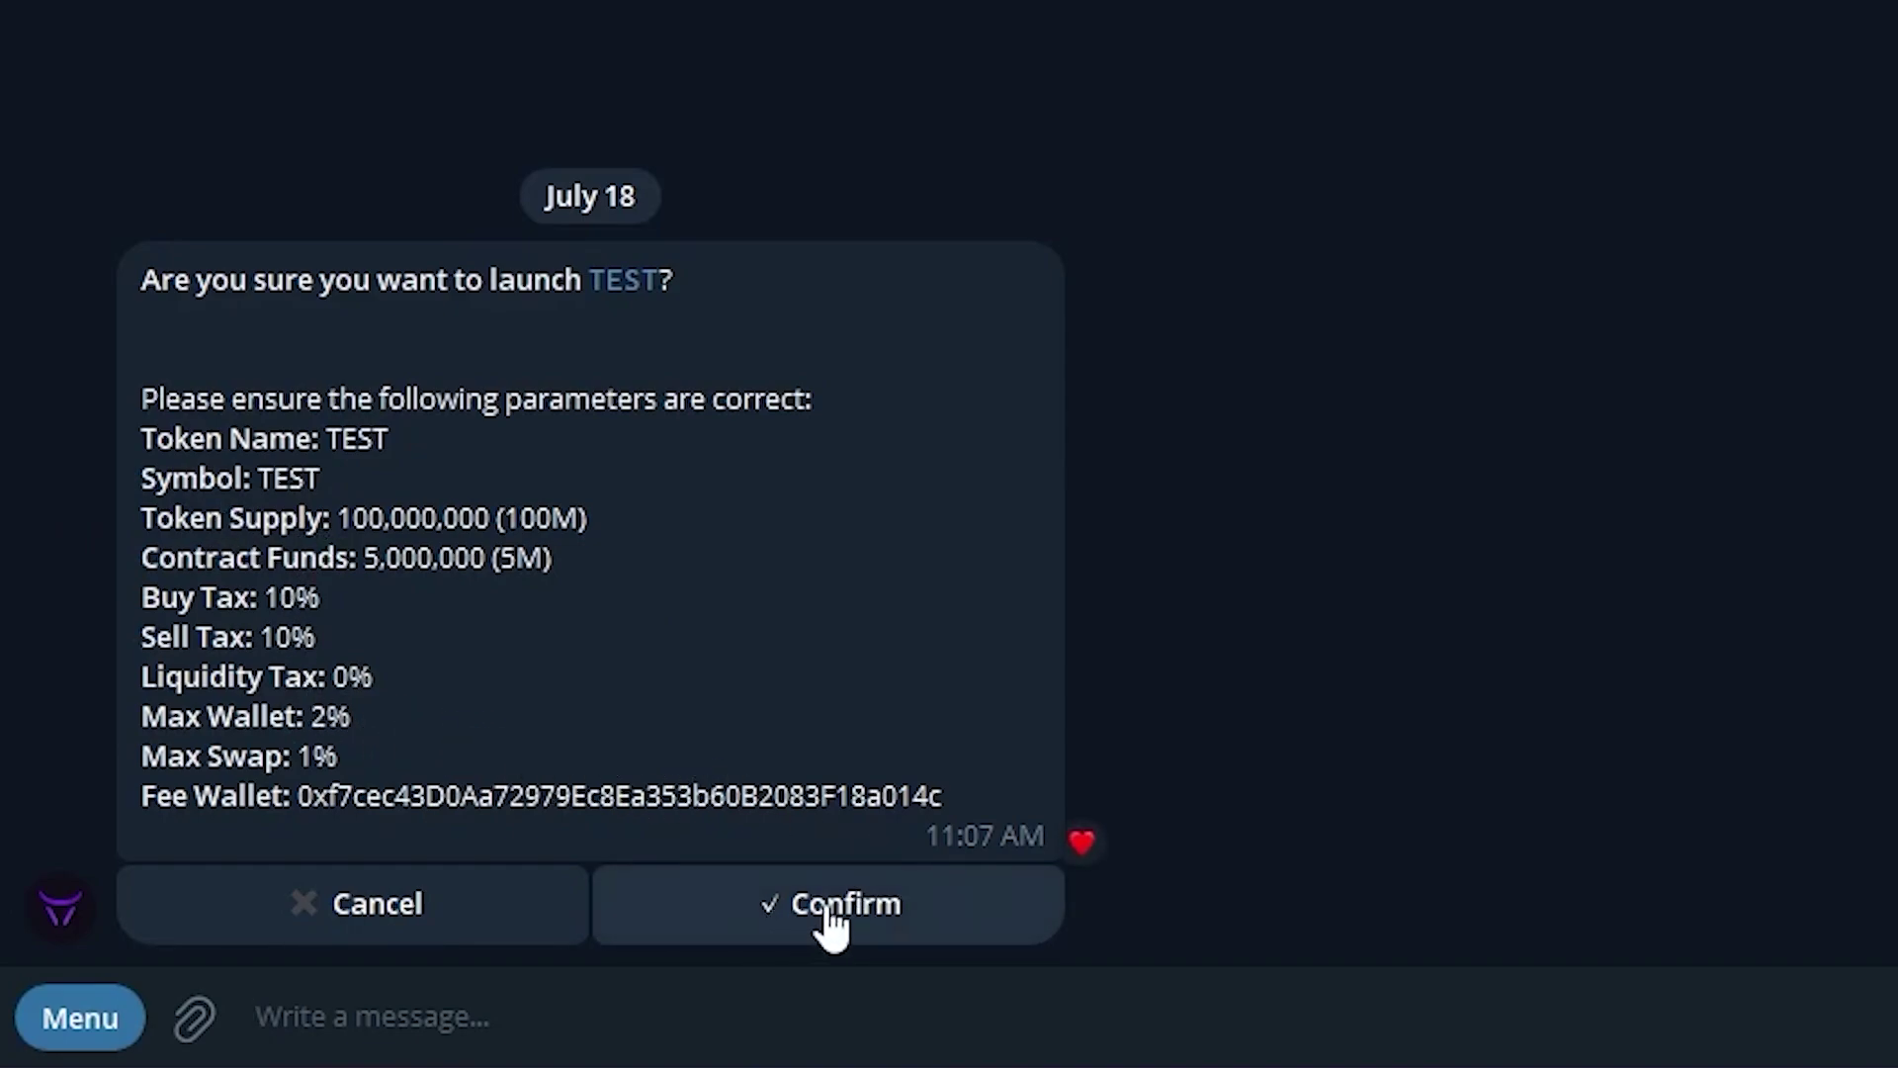
double_click(554, 517)
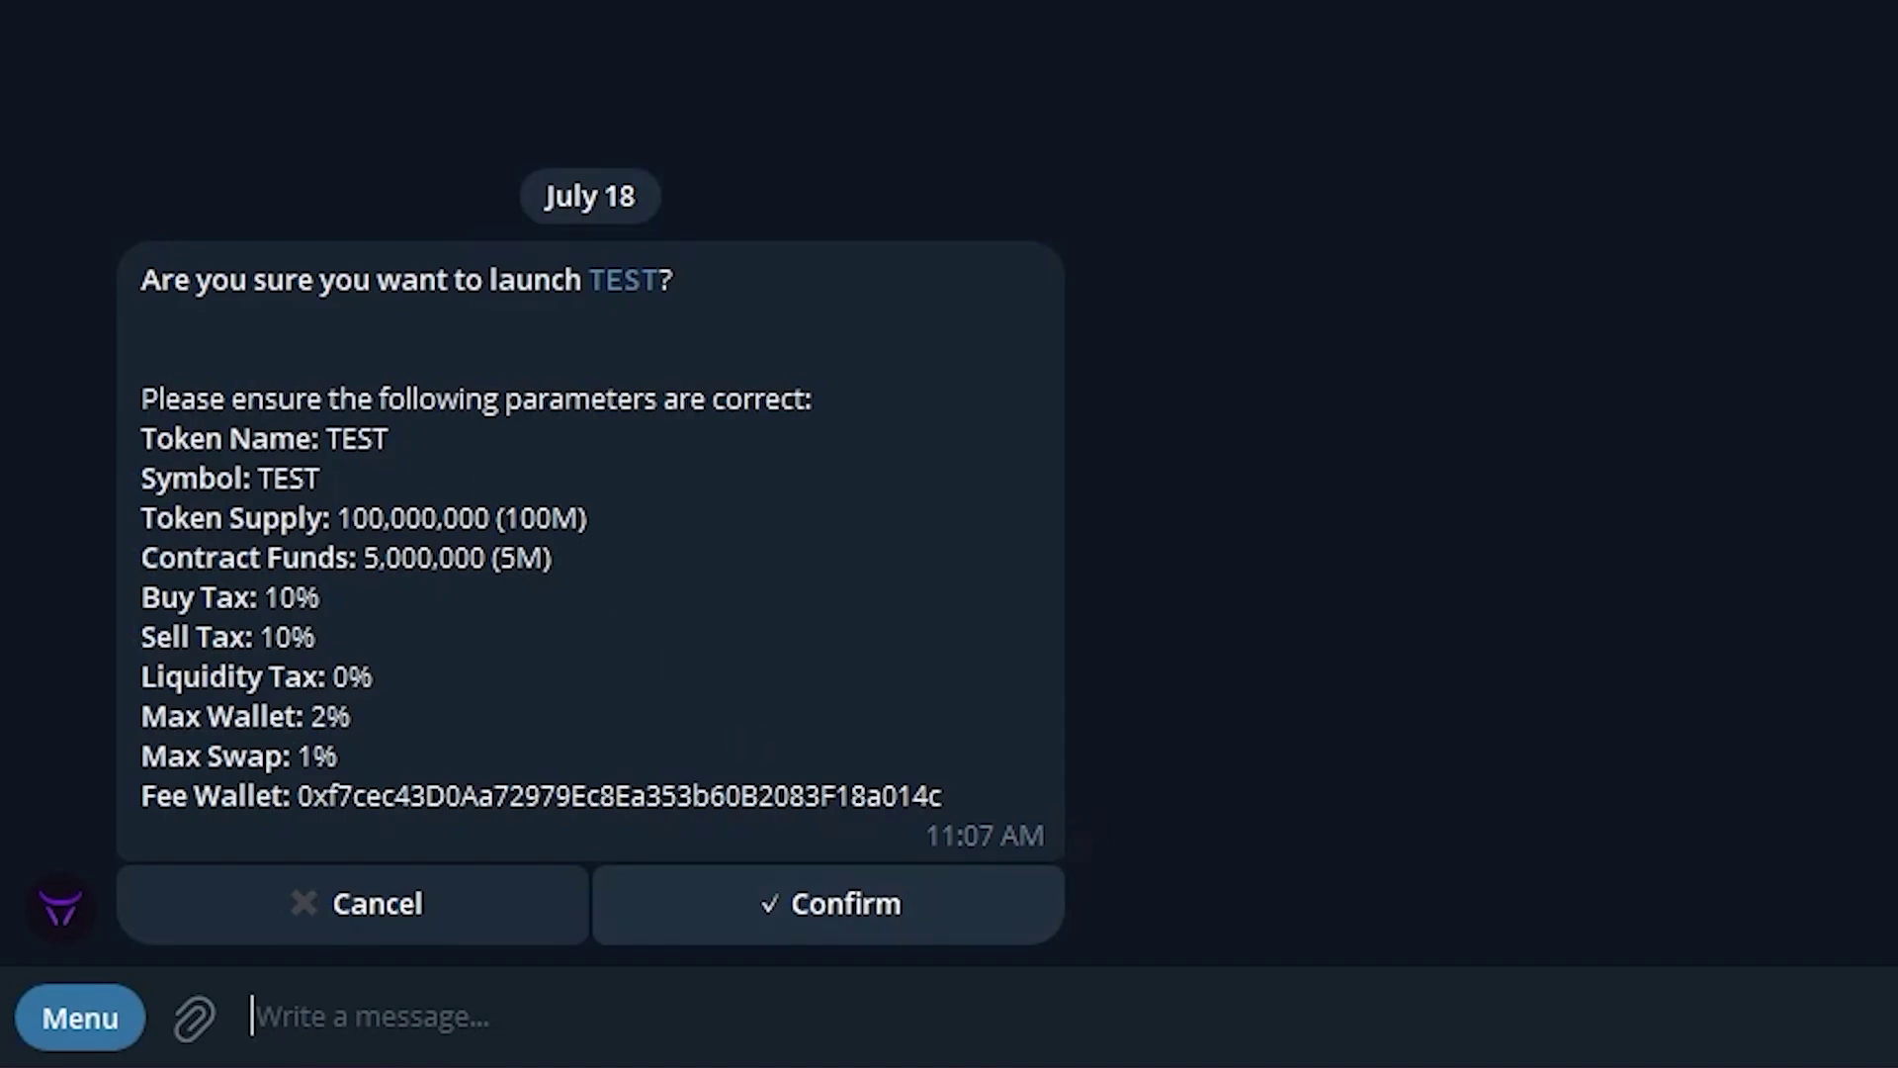
left_click(788, 937)
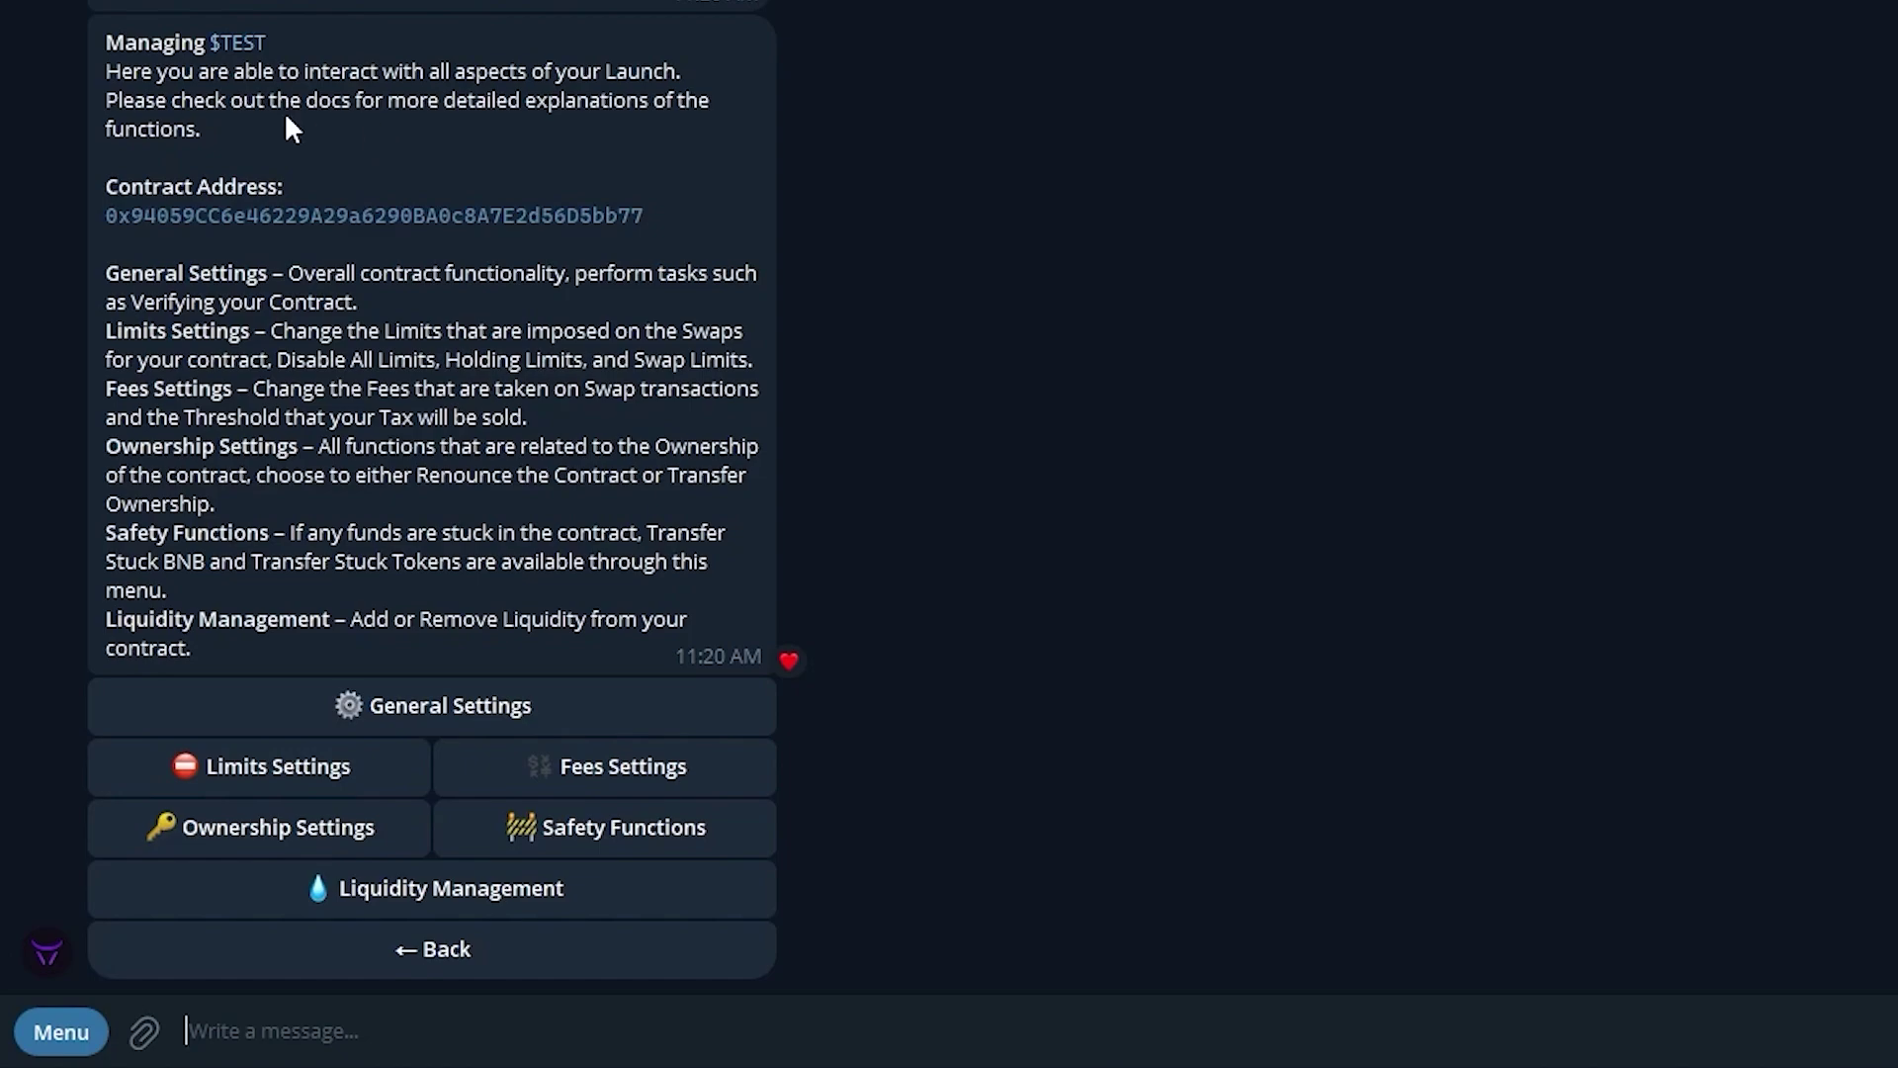
Open Add Liquidity for TEST in Liquidity Management and approve the router.
left_click(380, 139)
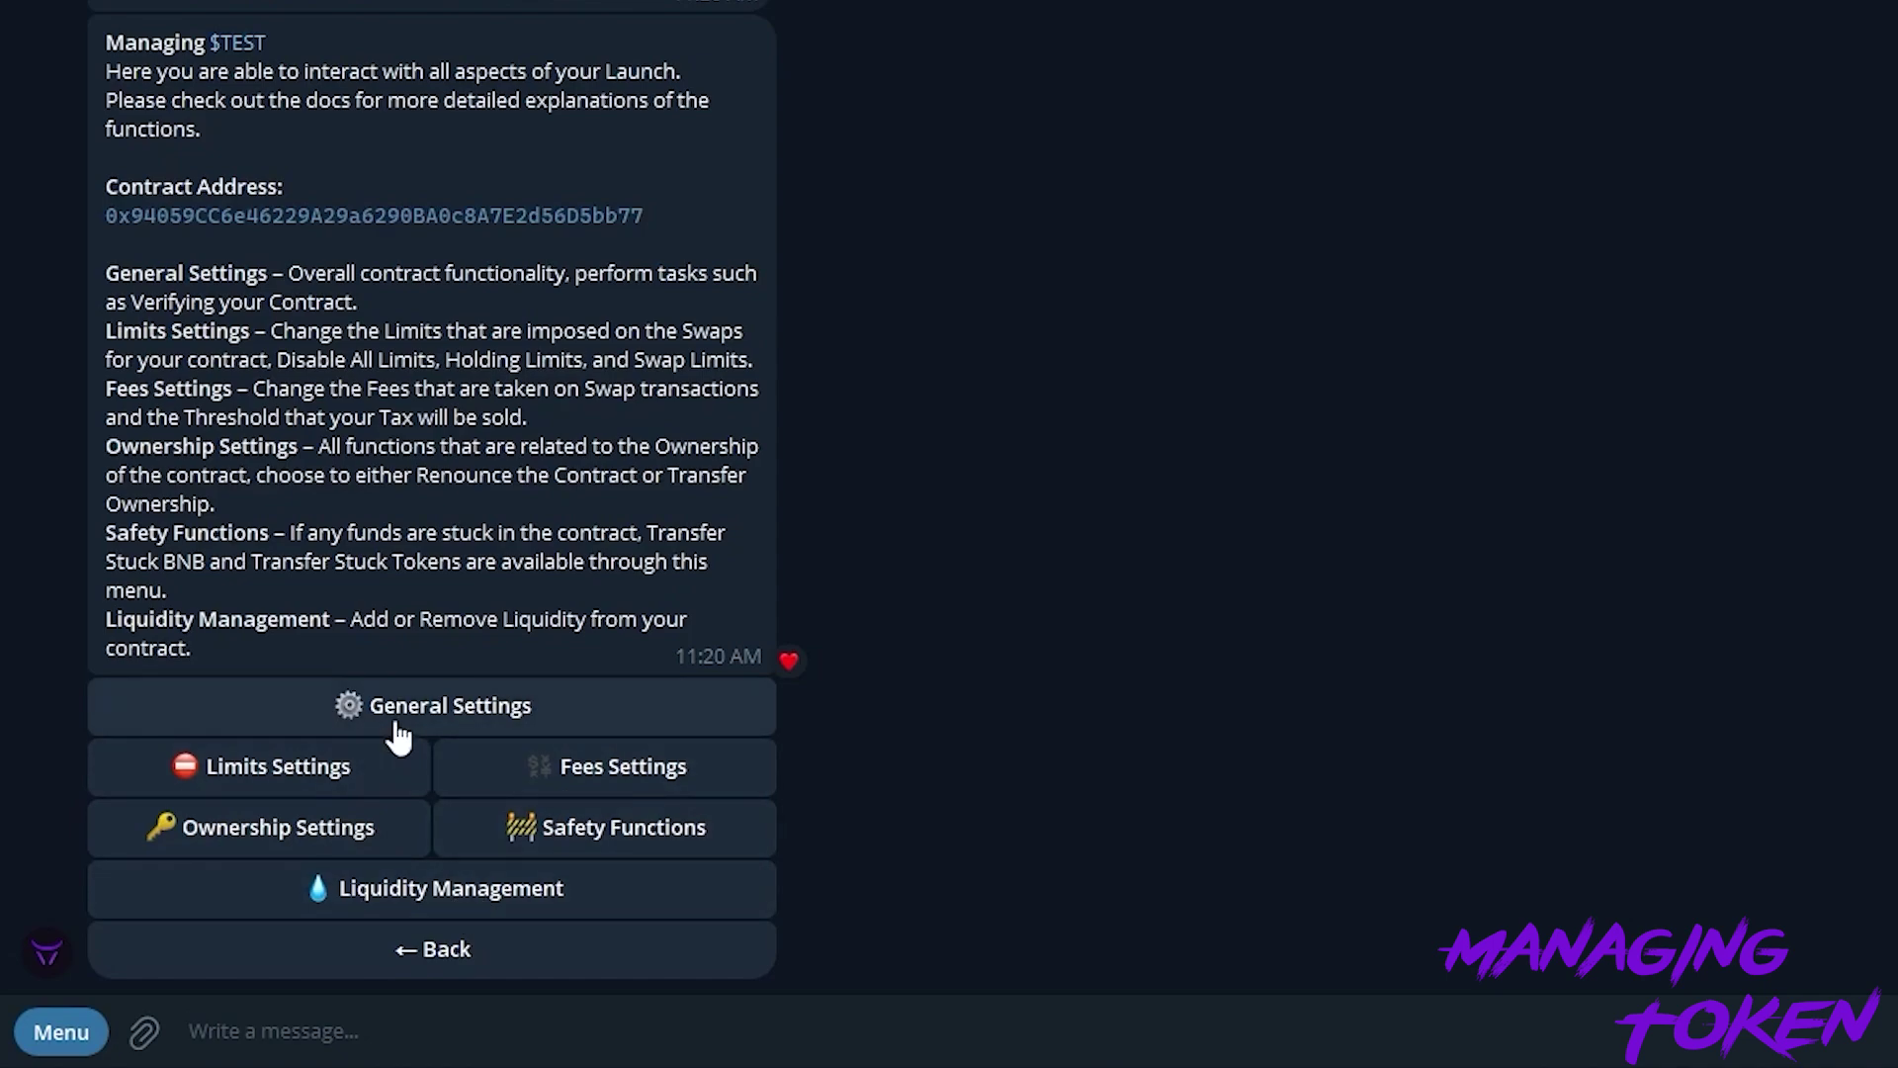
left_click(406, 907)
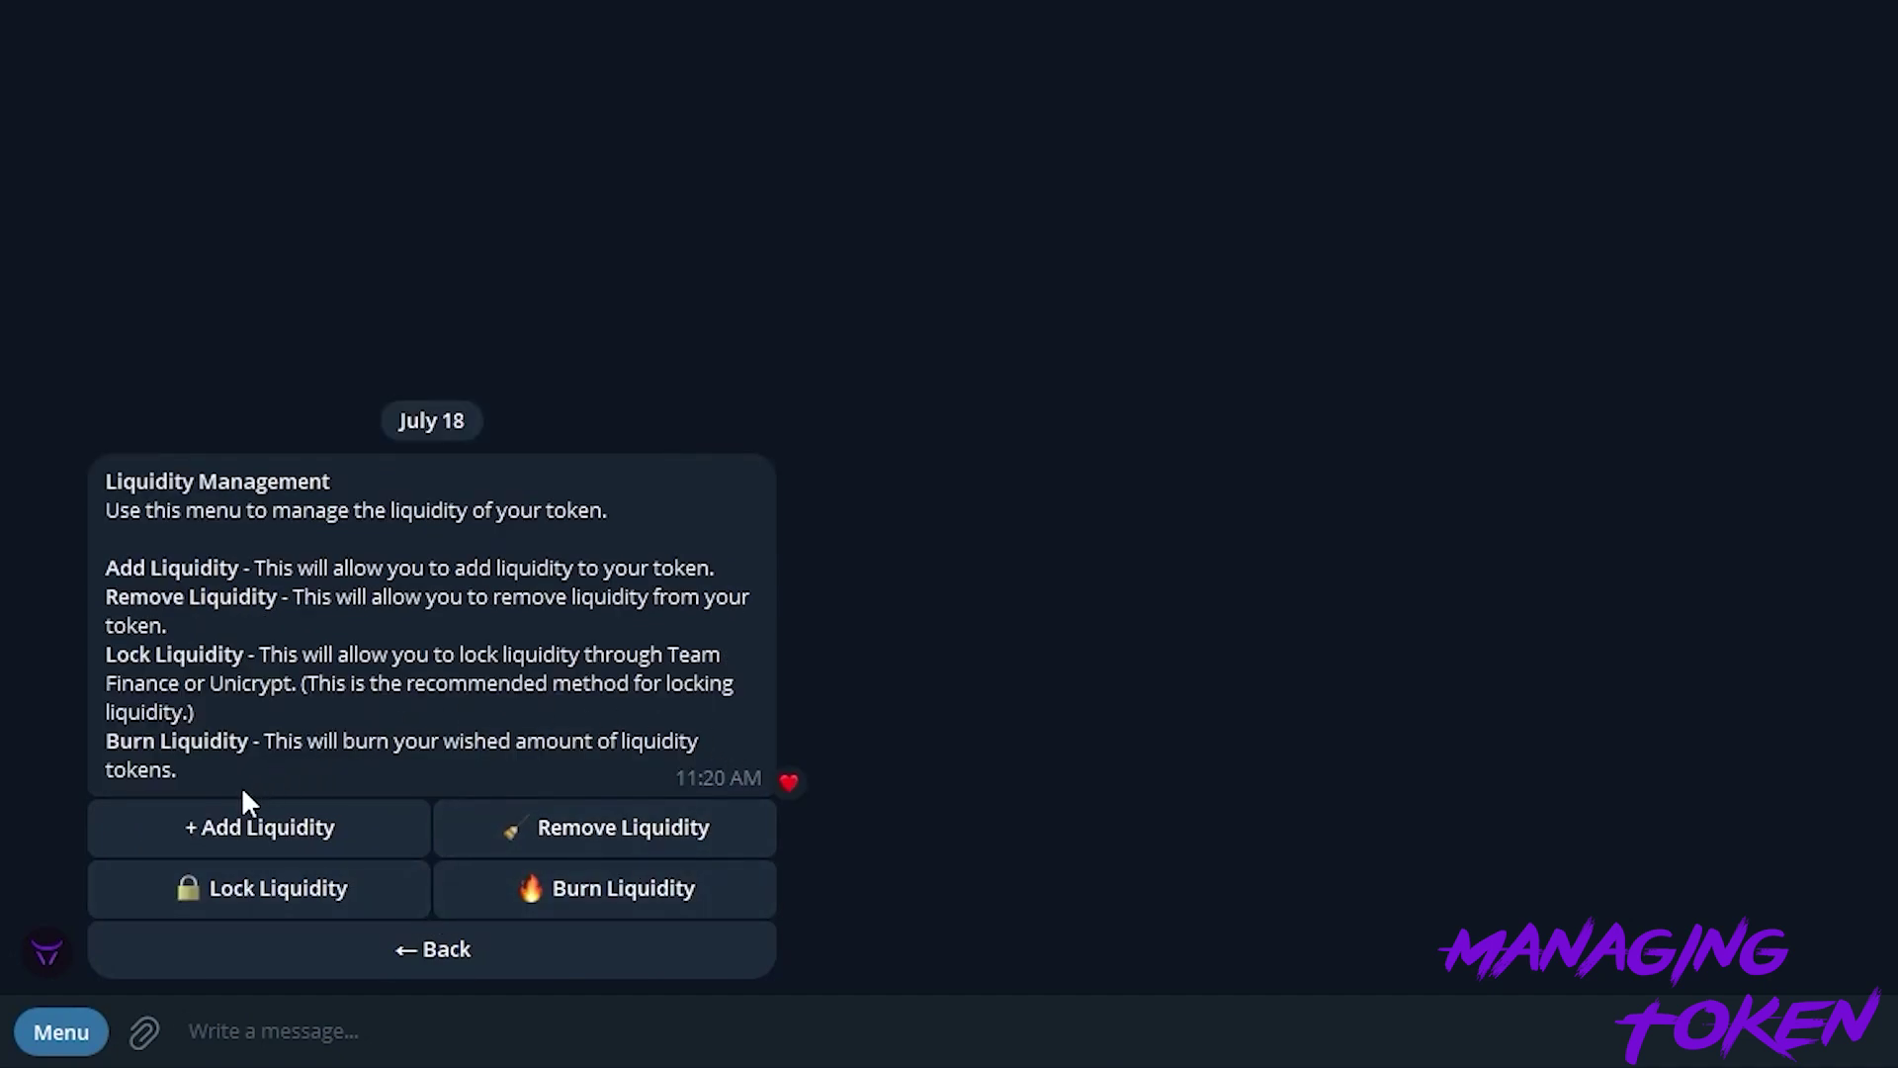
left_click(263, 829)
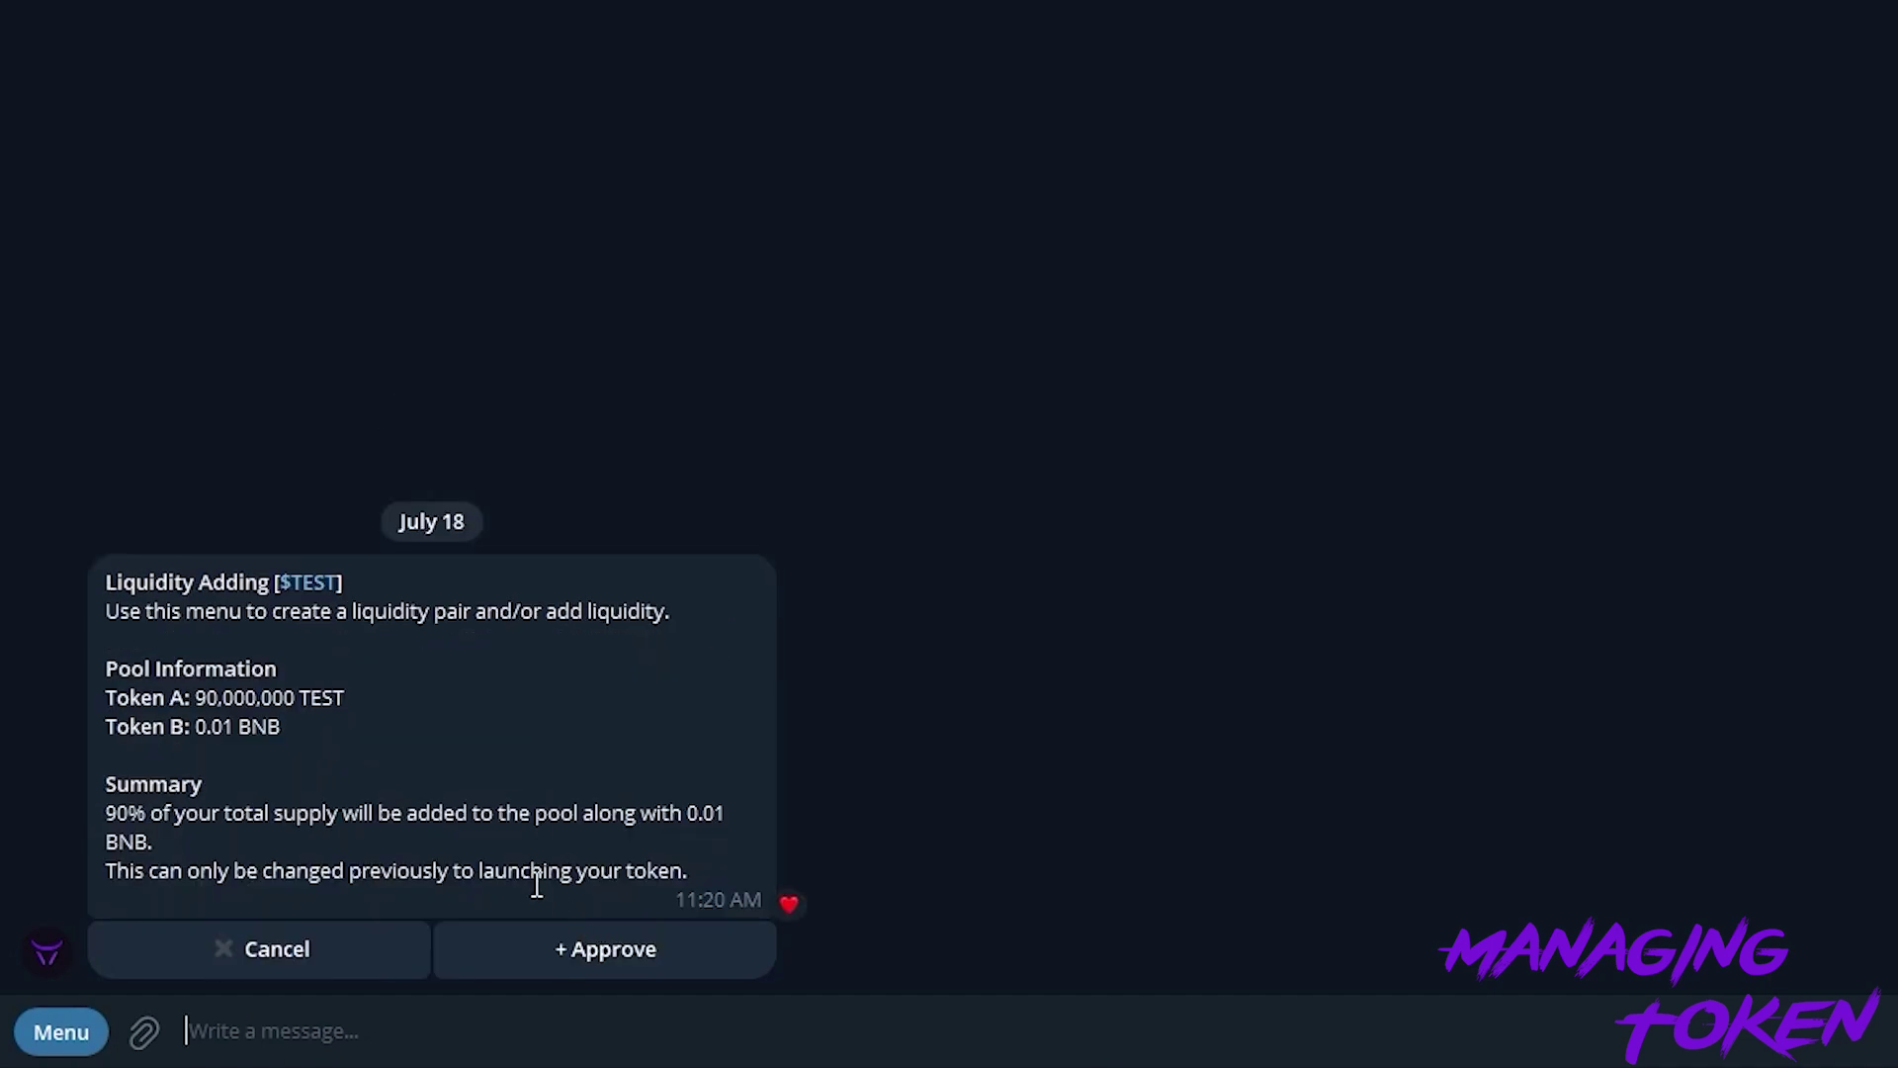
left_click_drag(195, 697, 500, 682)
left_click(375, 712)
left_click(625, 961)
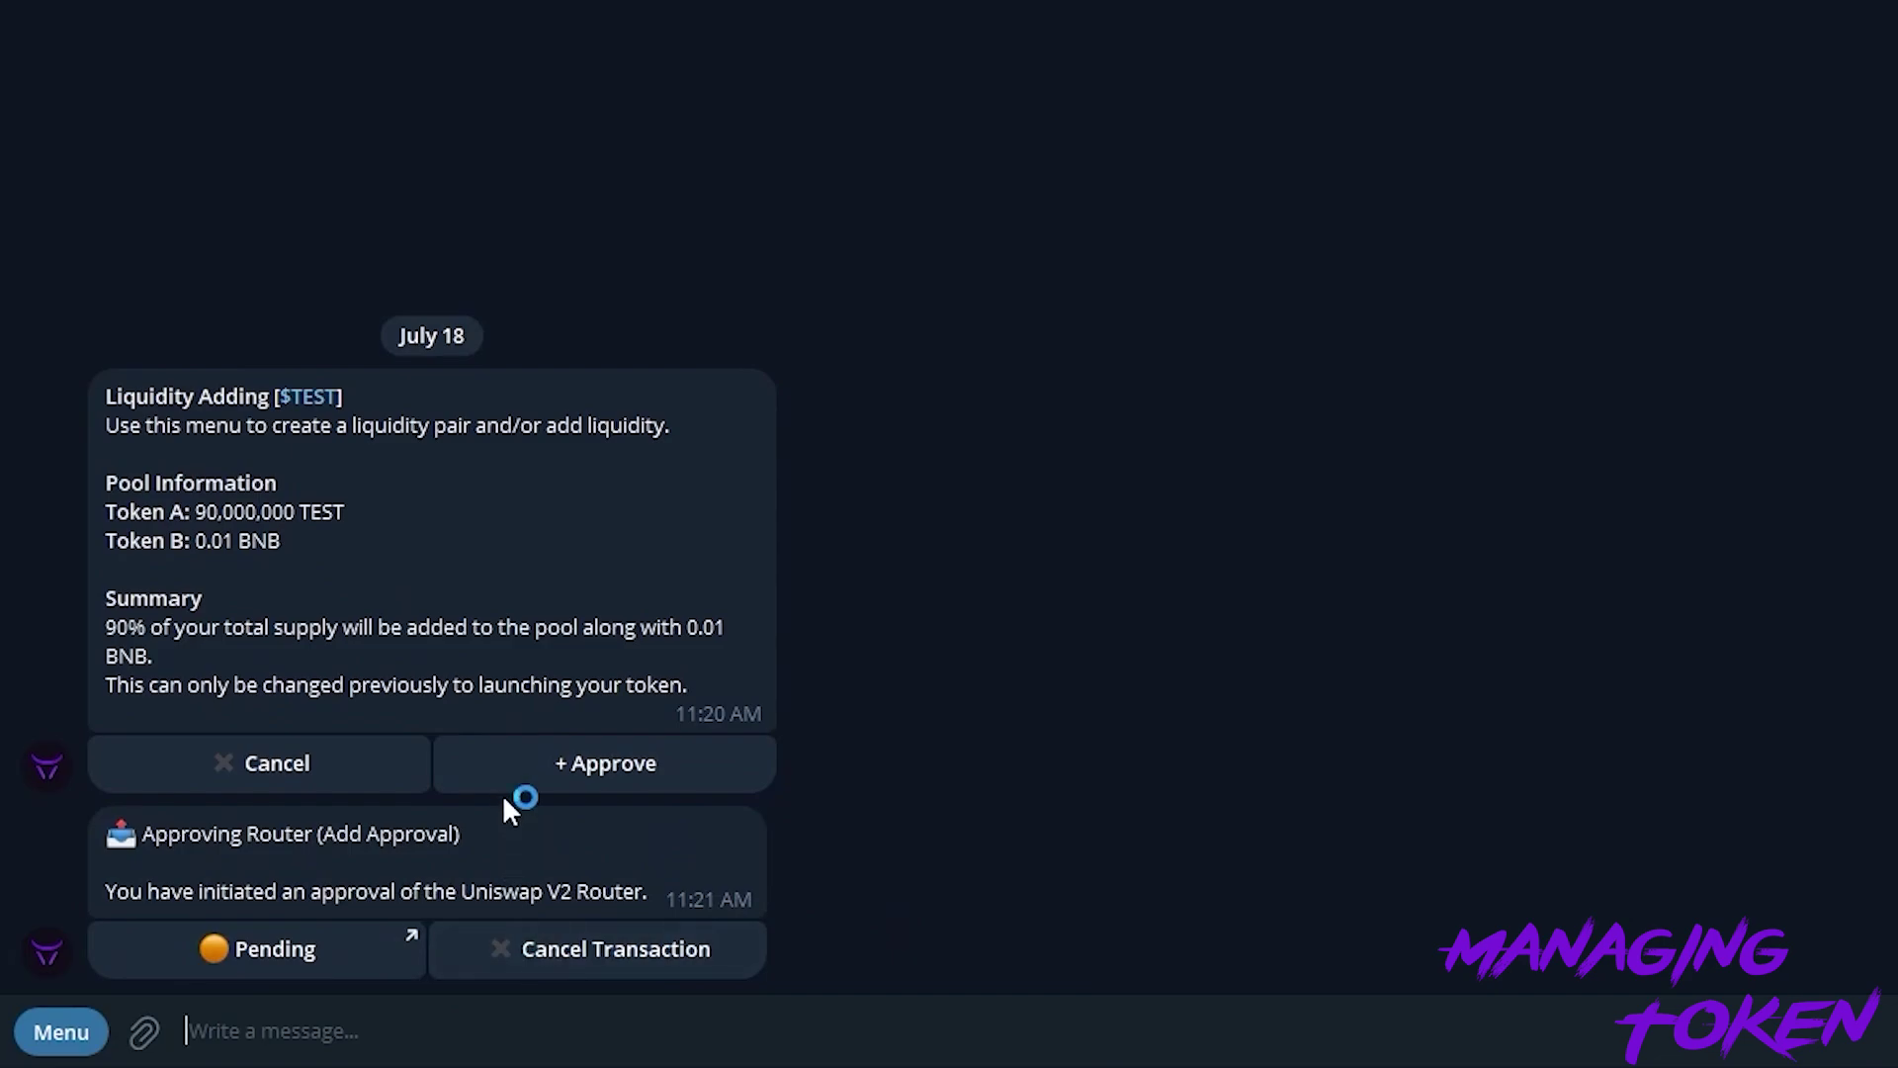
double_click(560, 840)
Add 90% of the TEST supply with 0.01 BNB as liquidity.
left_click(634, 772)
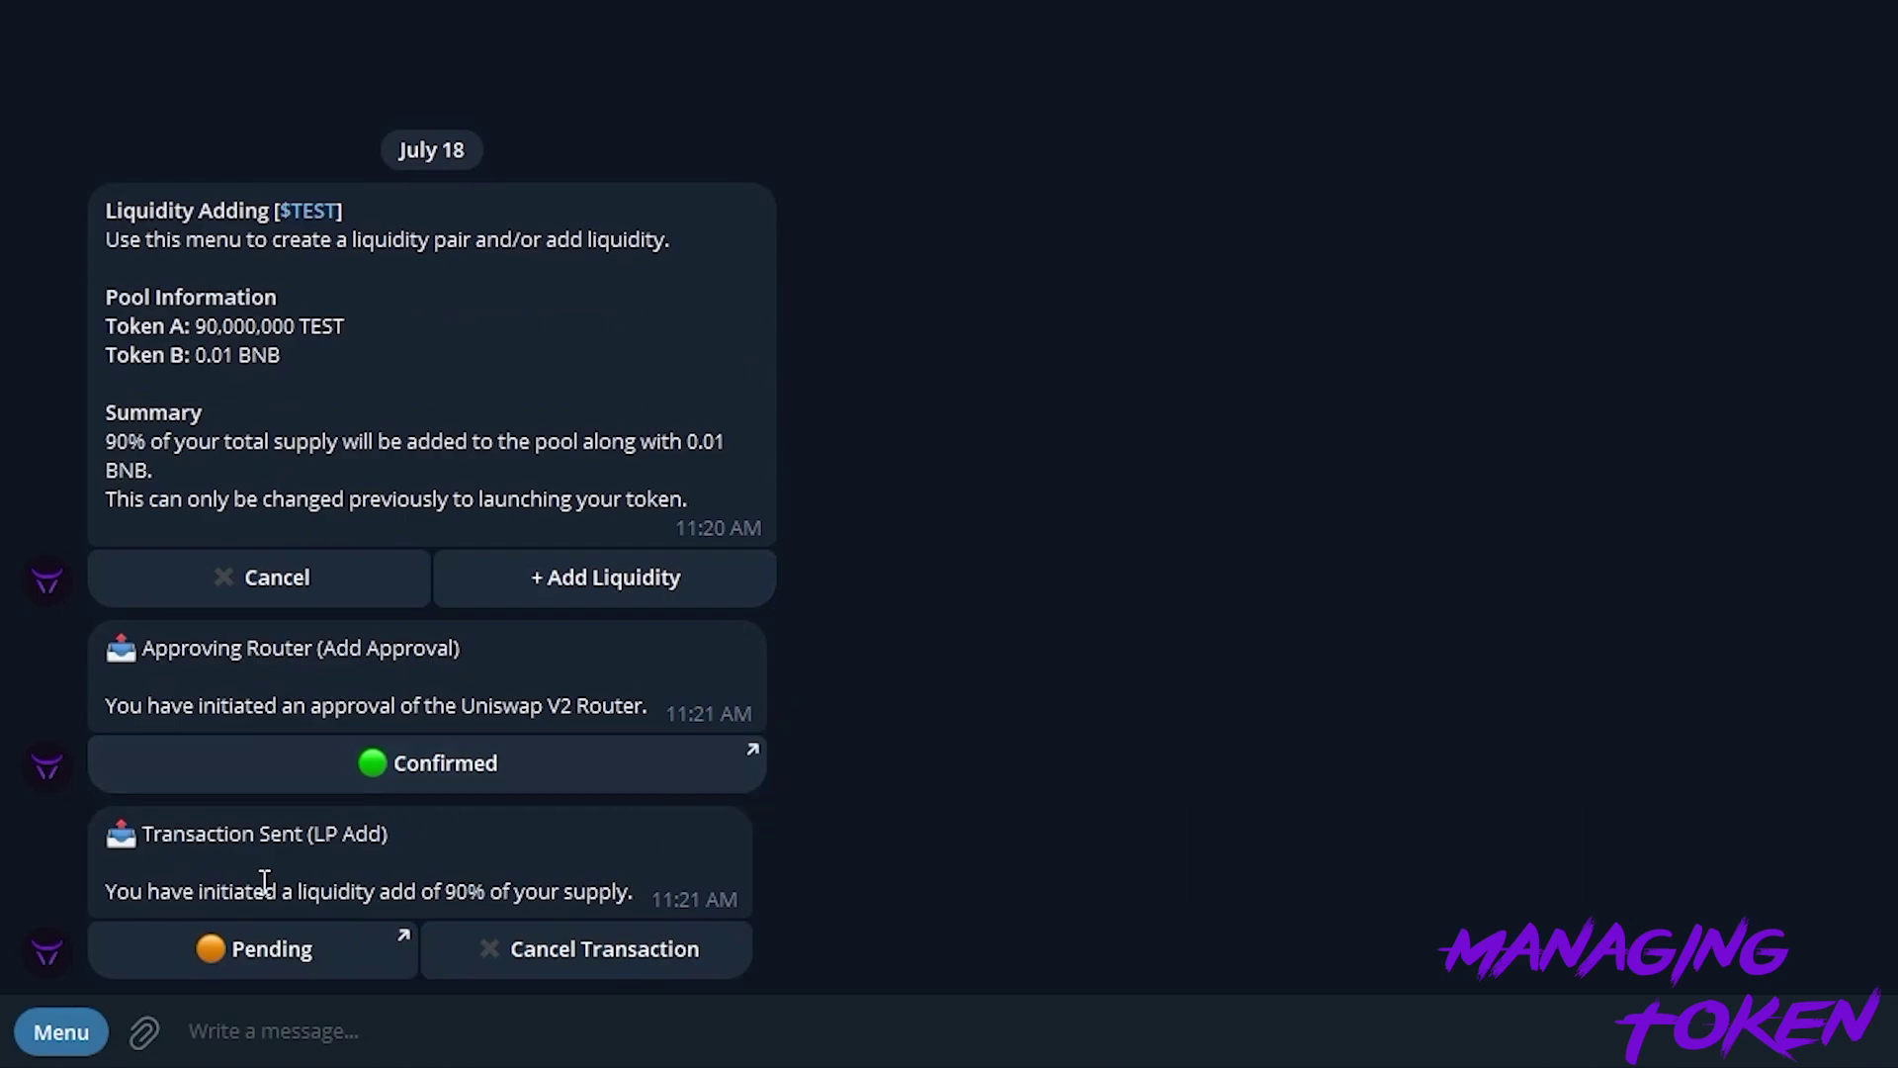
double_click(468, 883)
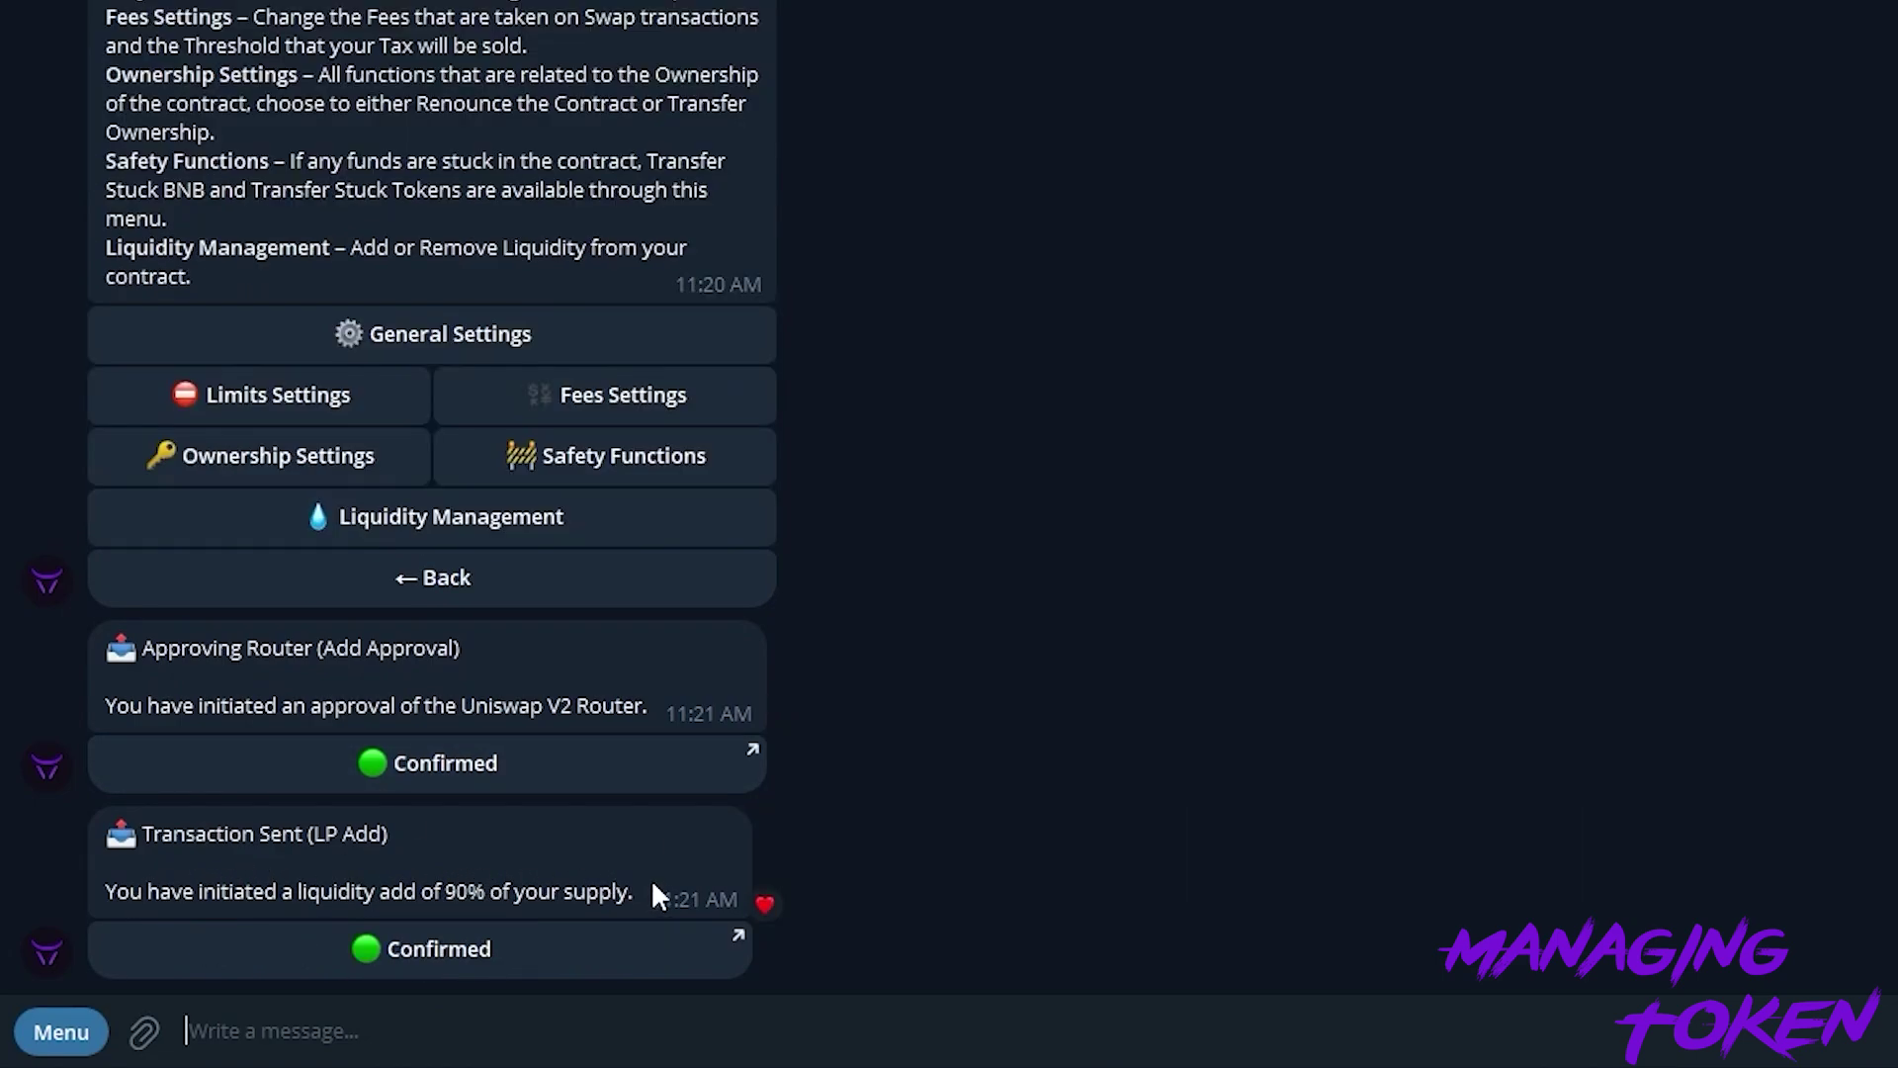
double_click(567, 839)
From General Settings, verify the TEST contract source and confirm Enable Trading.
left_click(401, 356)
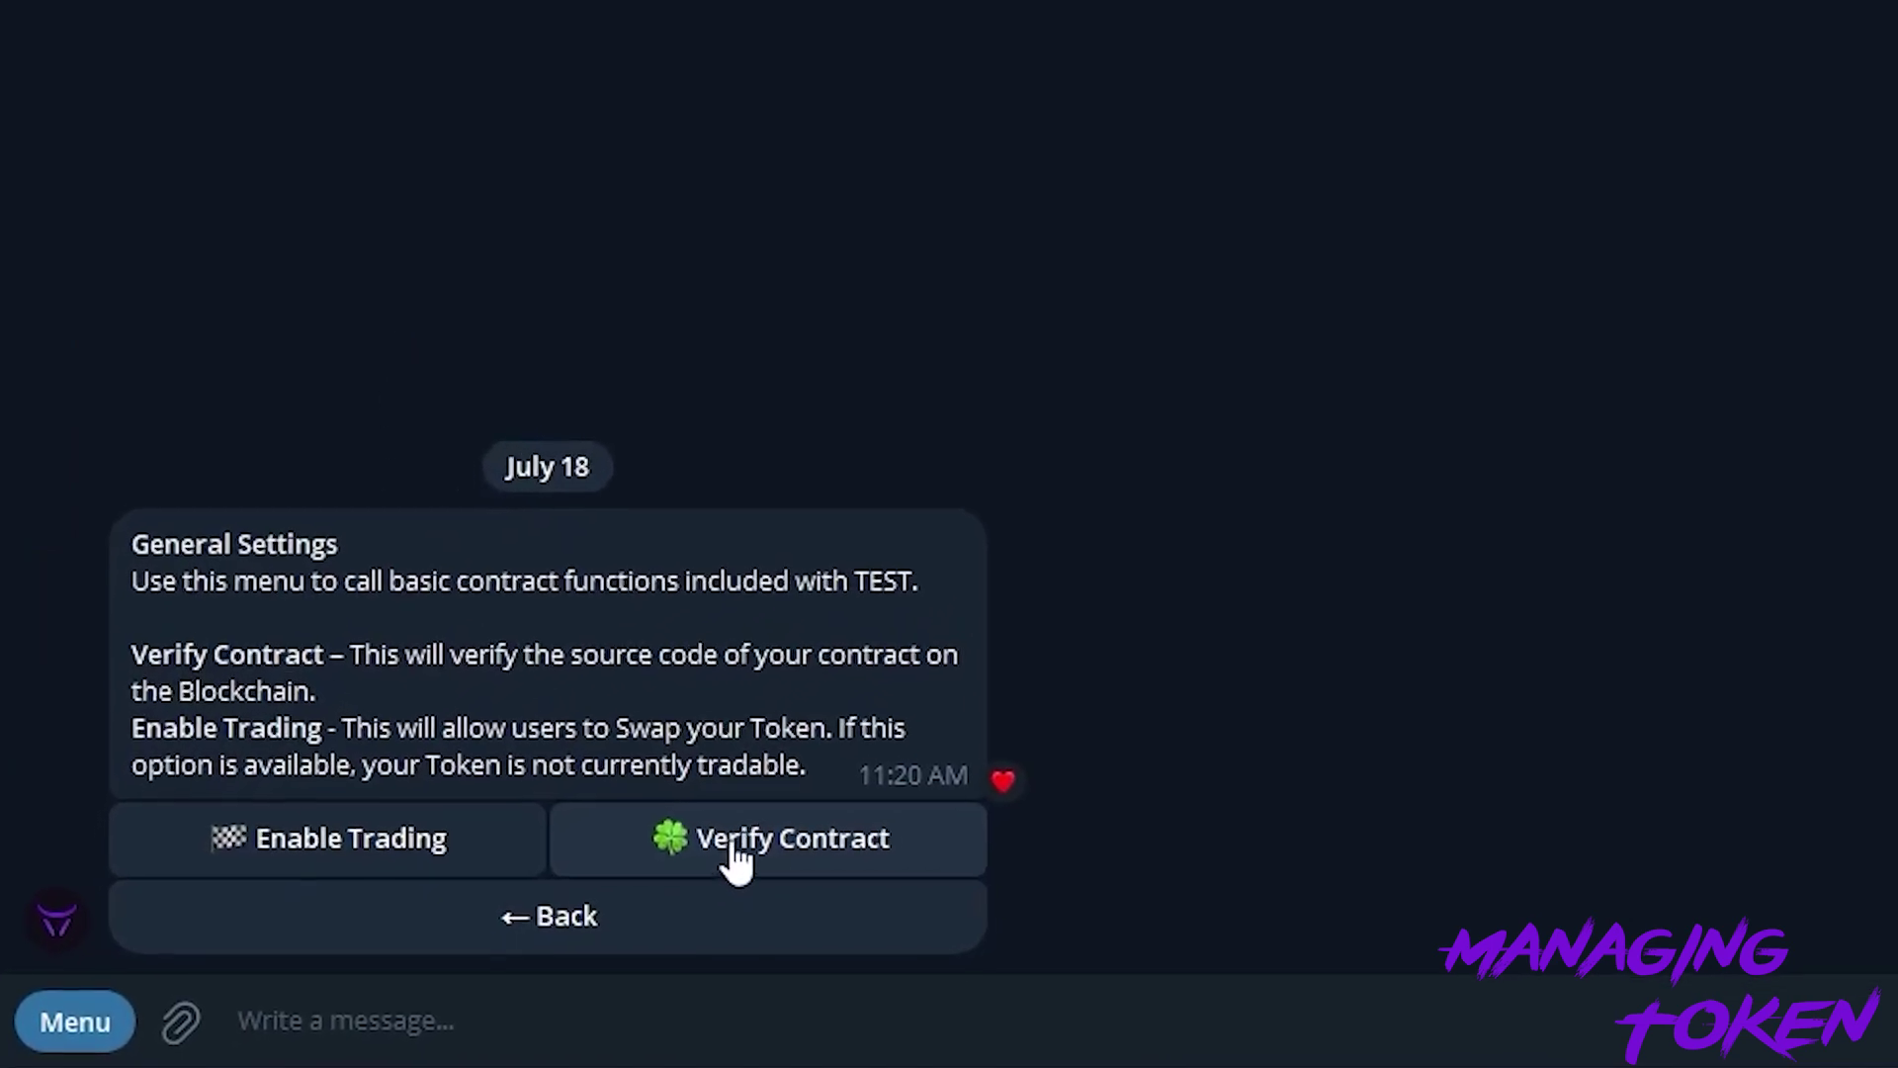
left_click(737, 860)
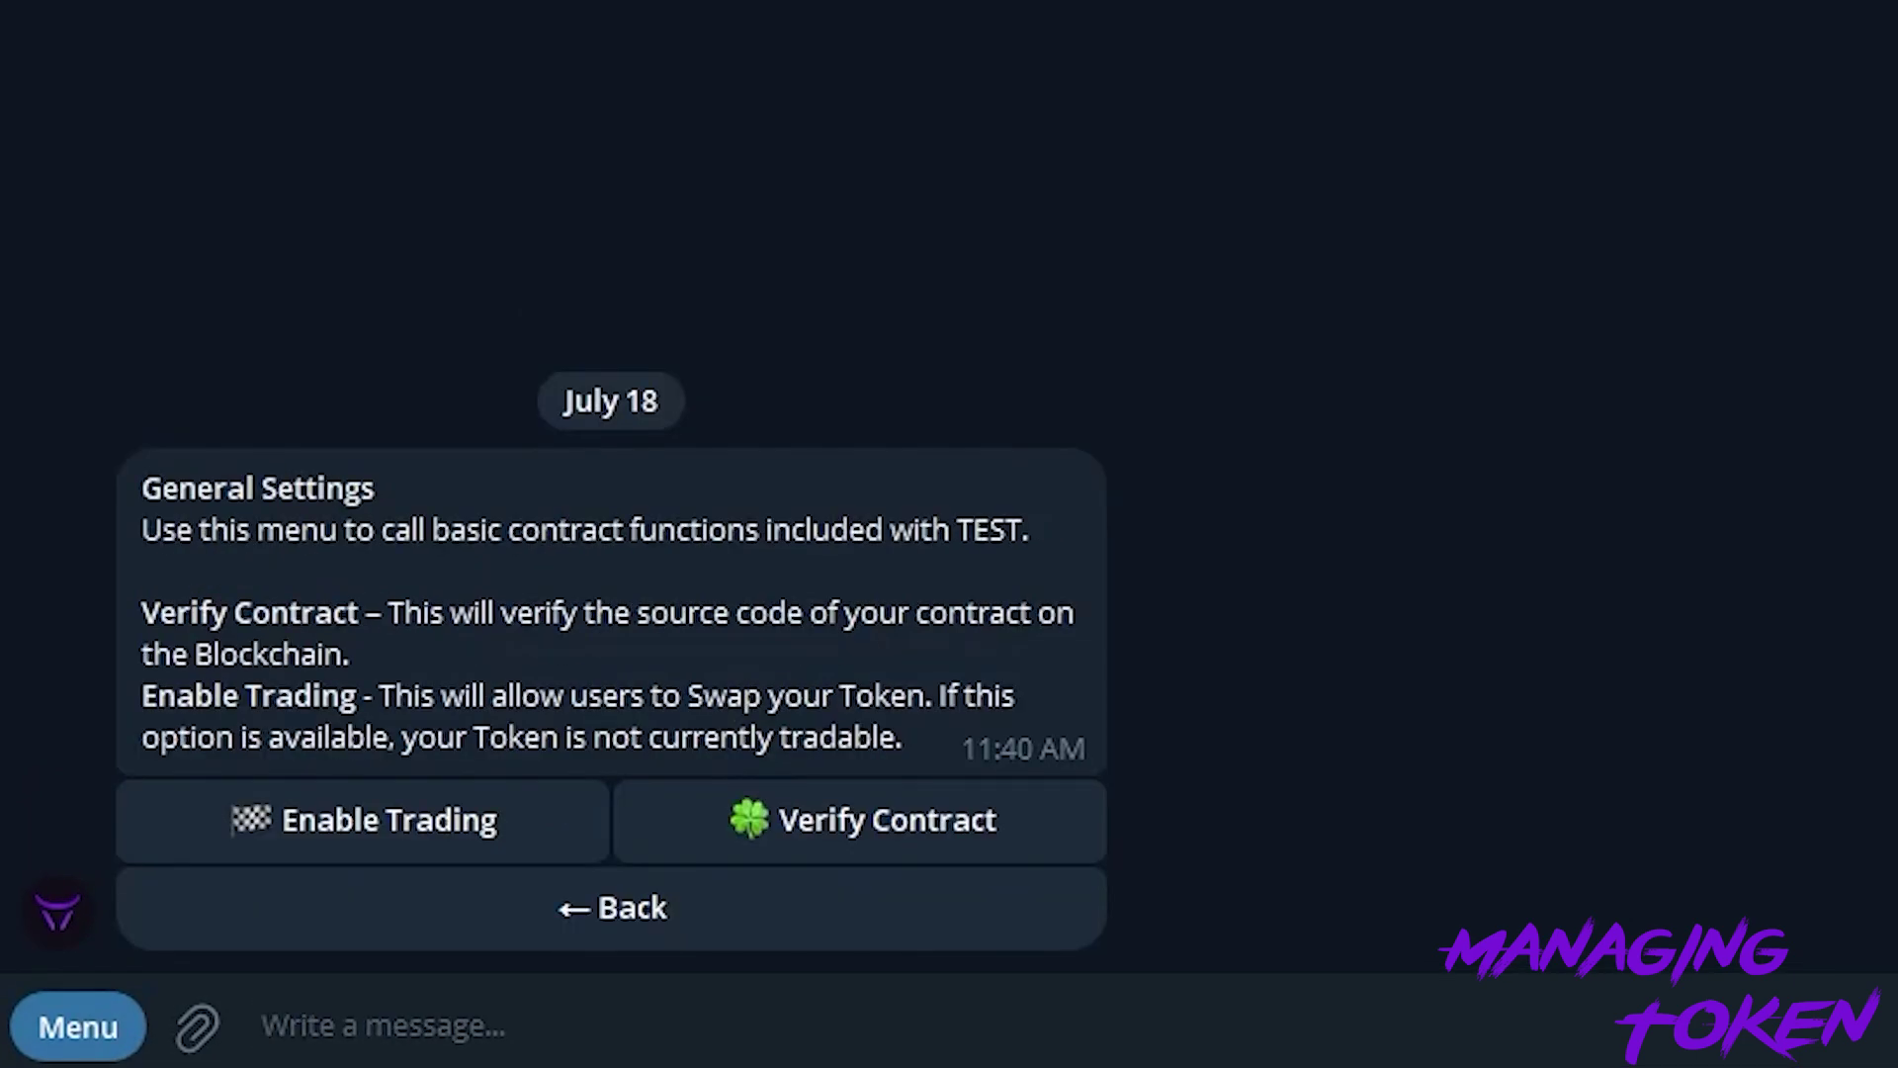
left_click(363, 842)
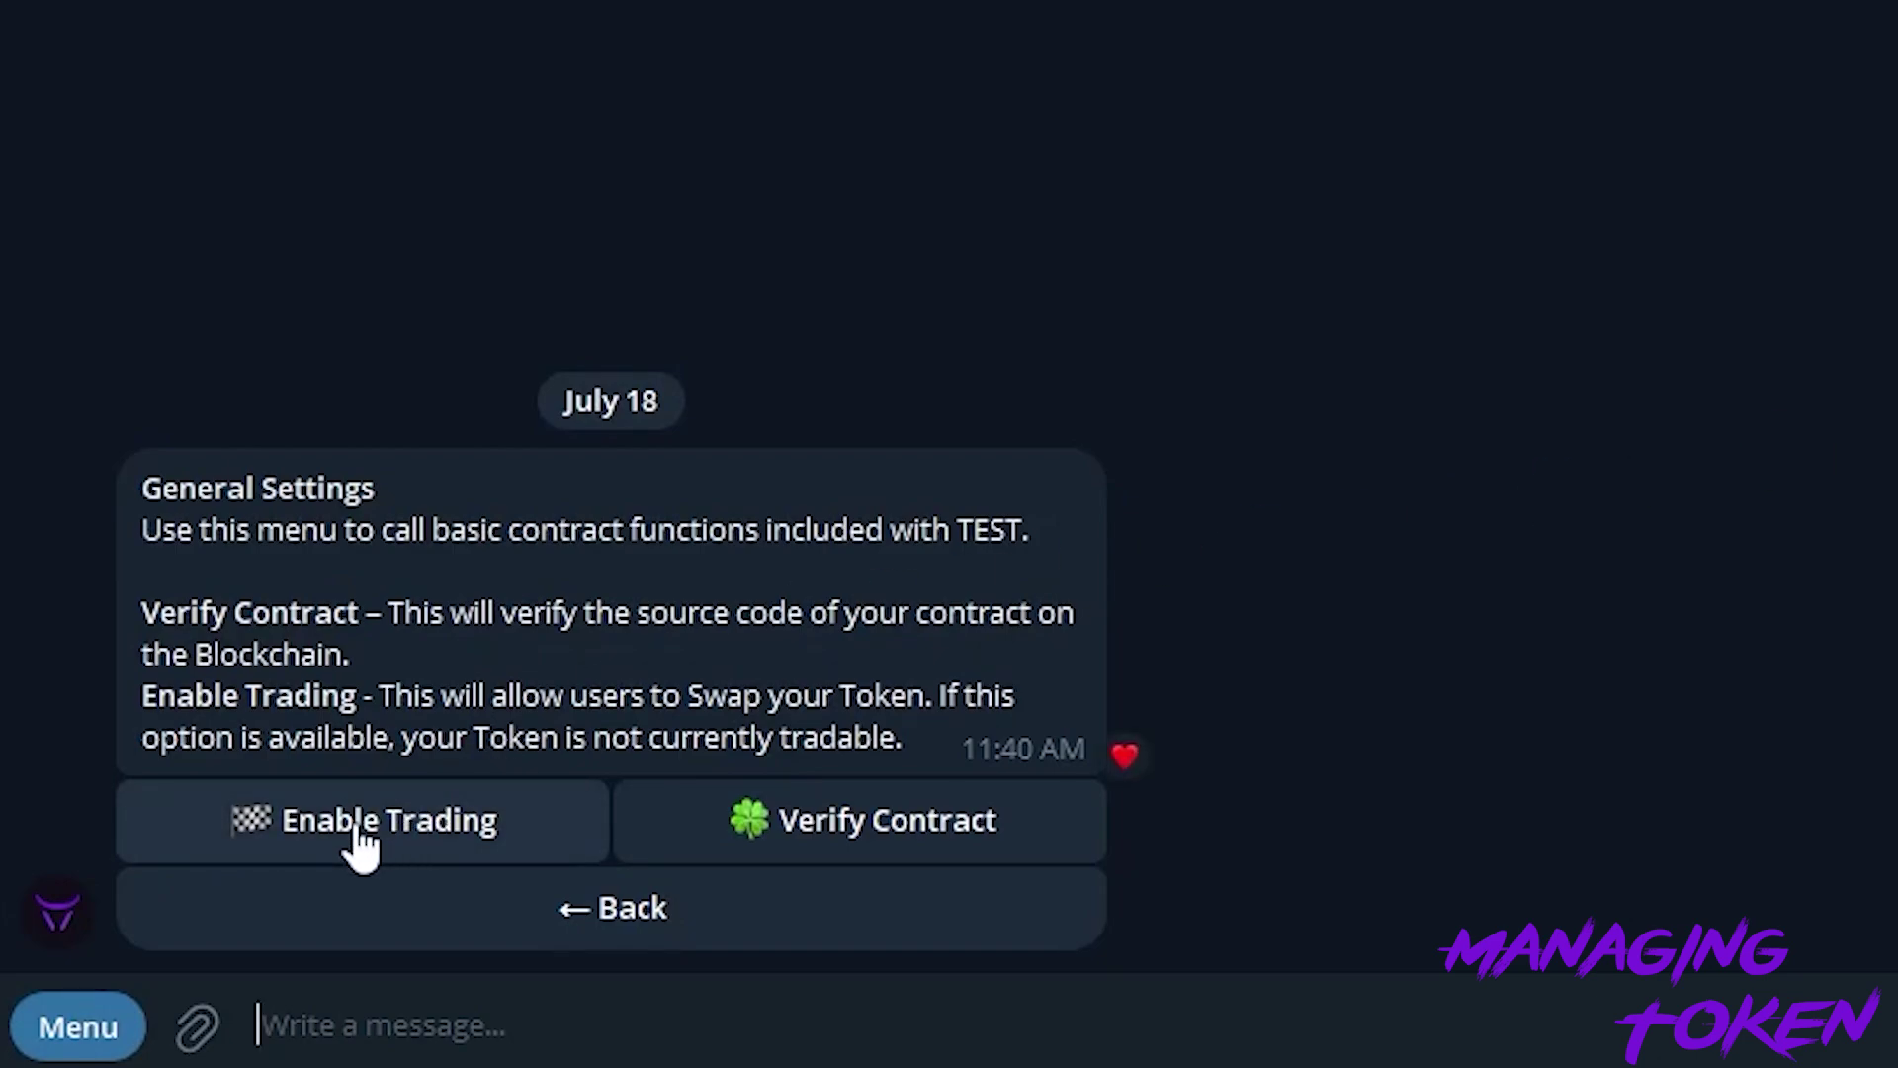
left_click(363, 842)
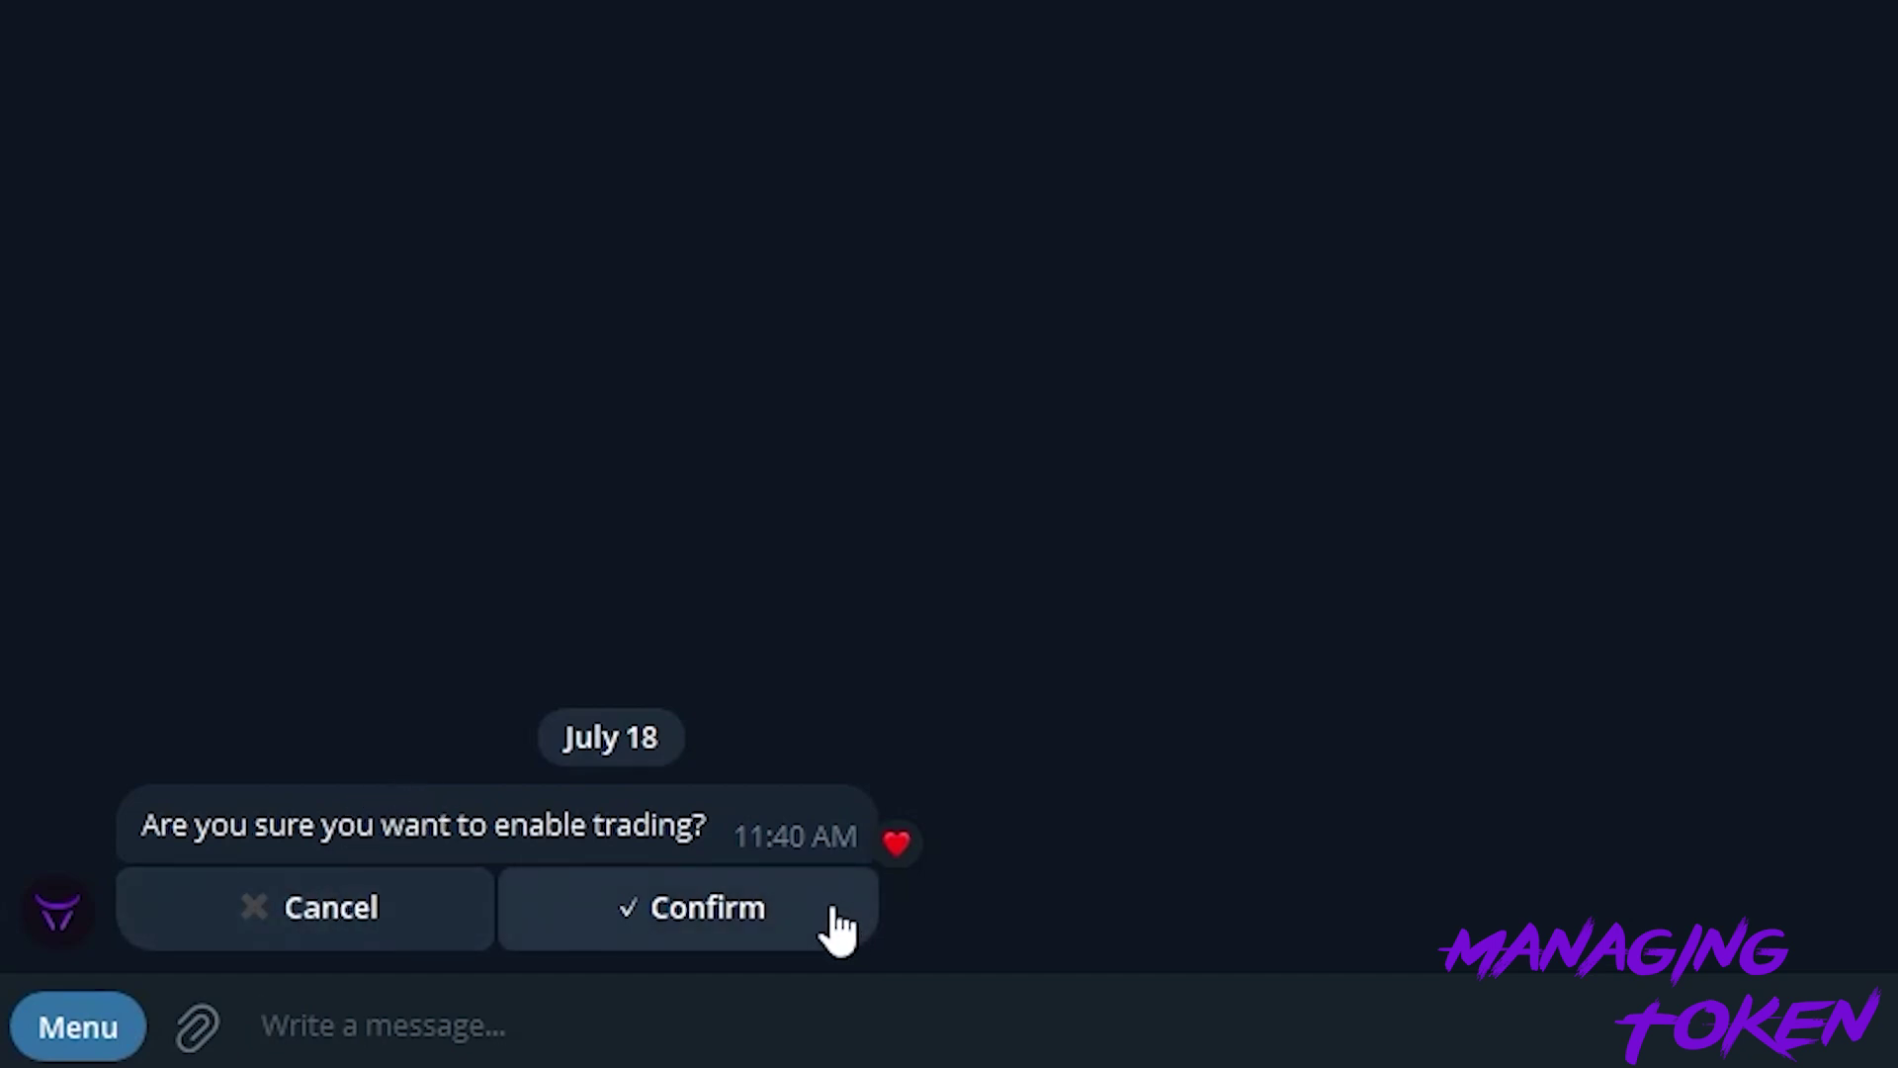
left_click(791, 926)
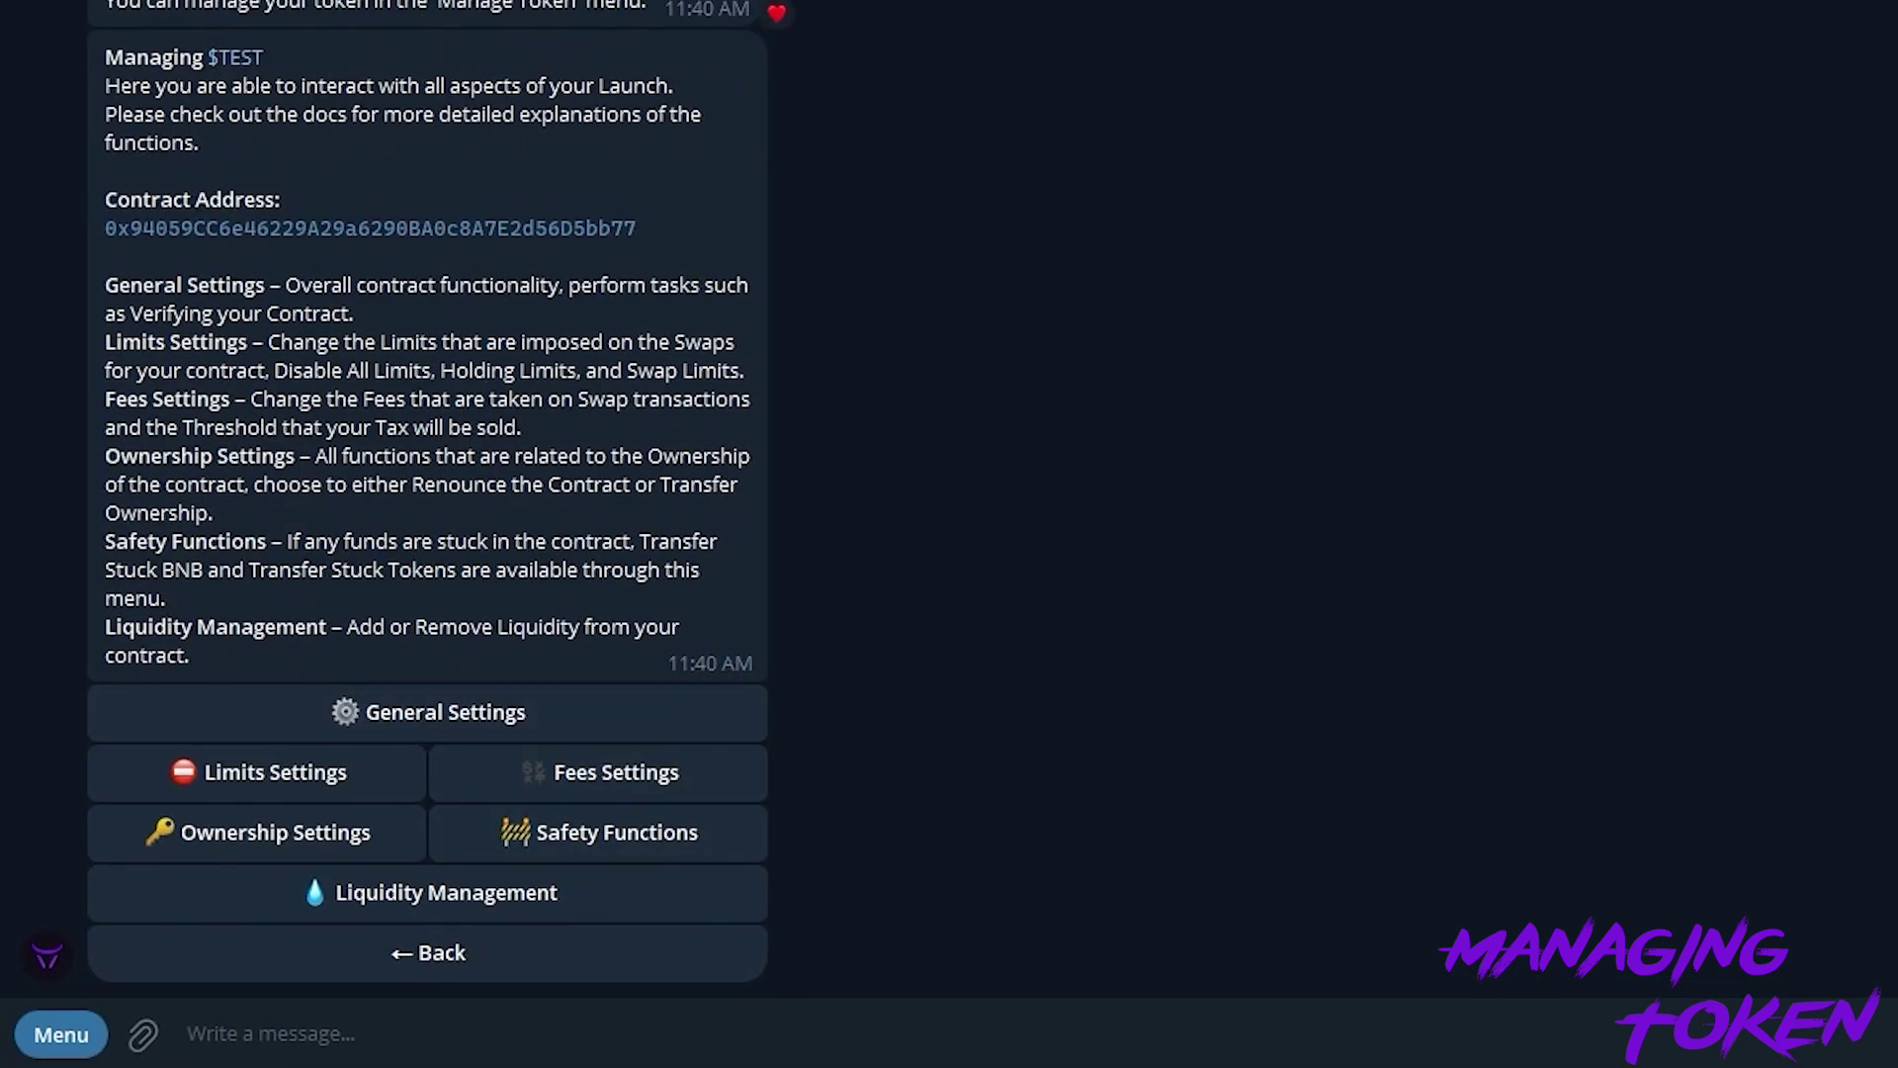
left_click(234, 57)
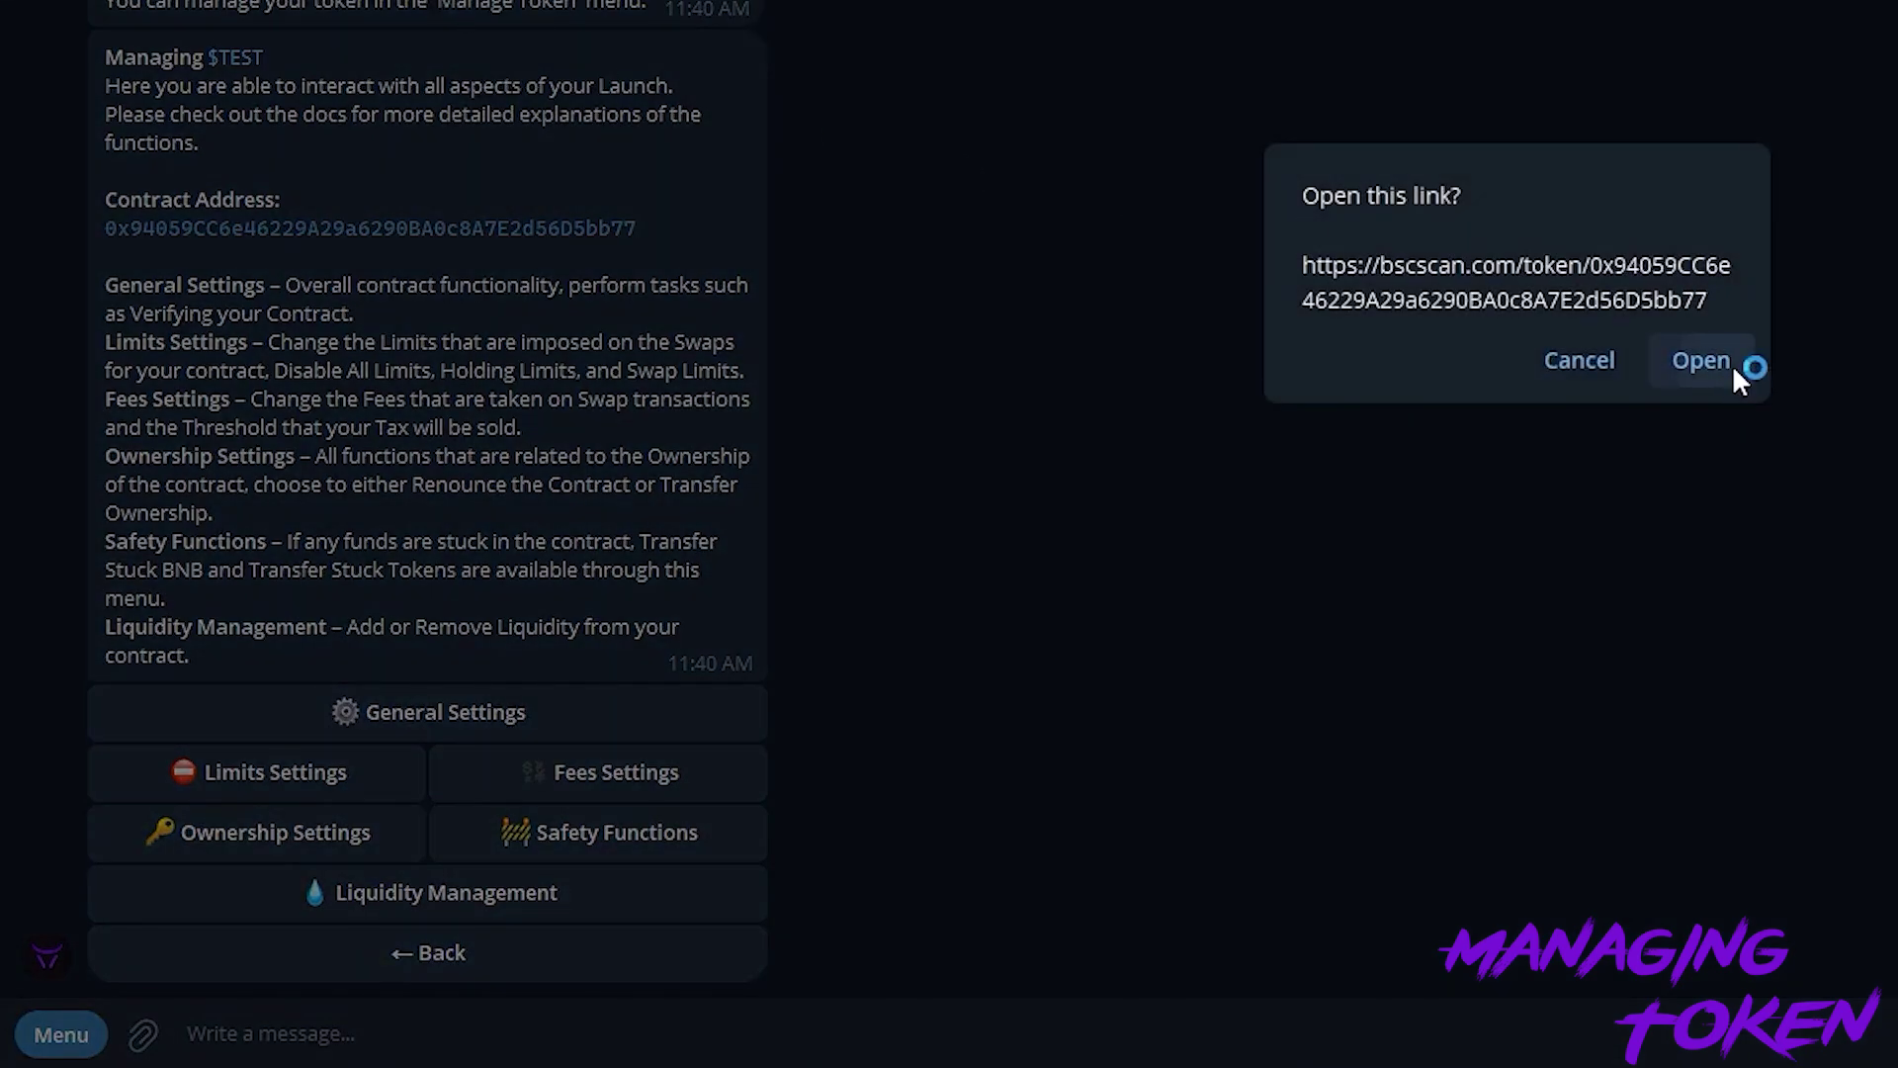
Open the TEST token on BscScan and inspect the top holder's quantity in Holders.
left_click(1725, 360)
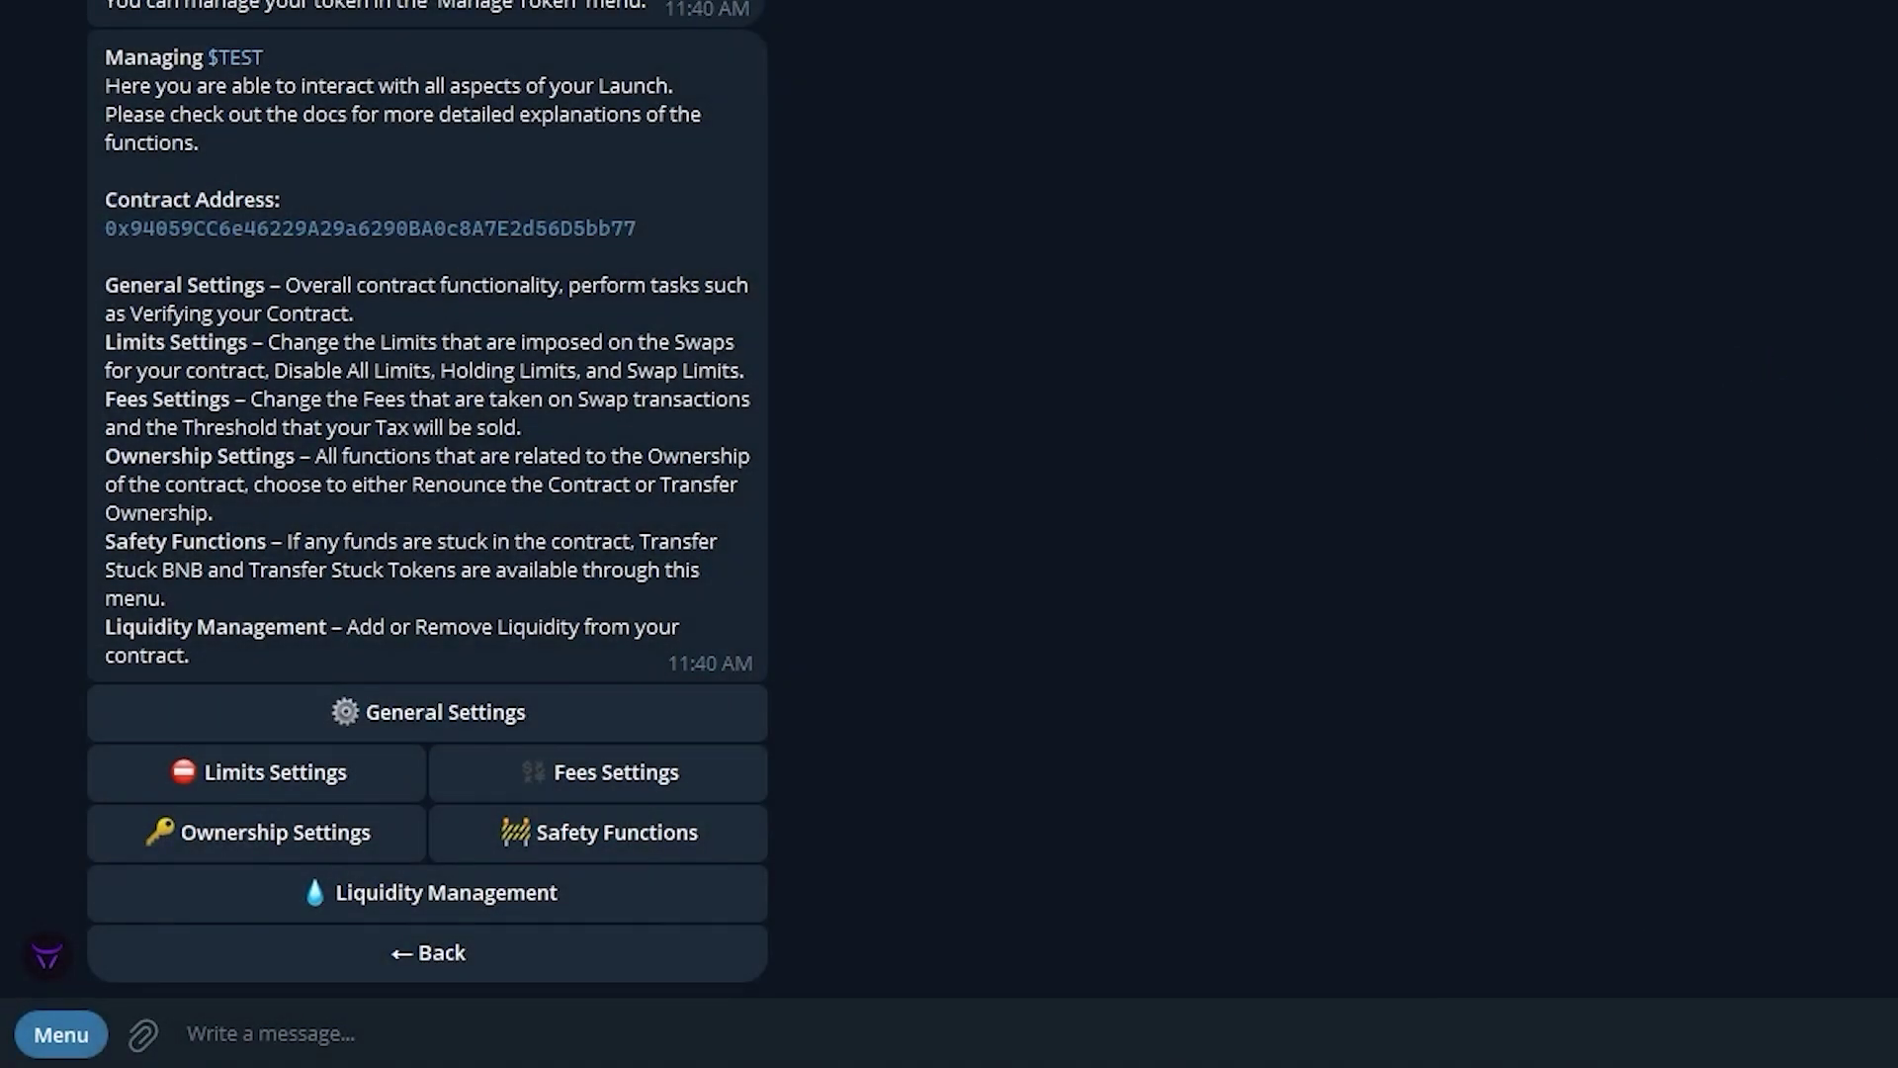
scroll(755, 561, "up", 3)
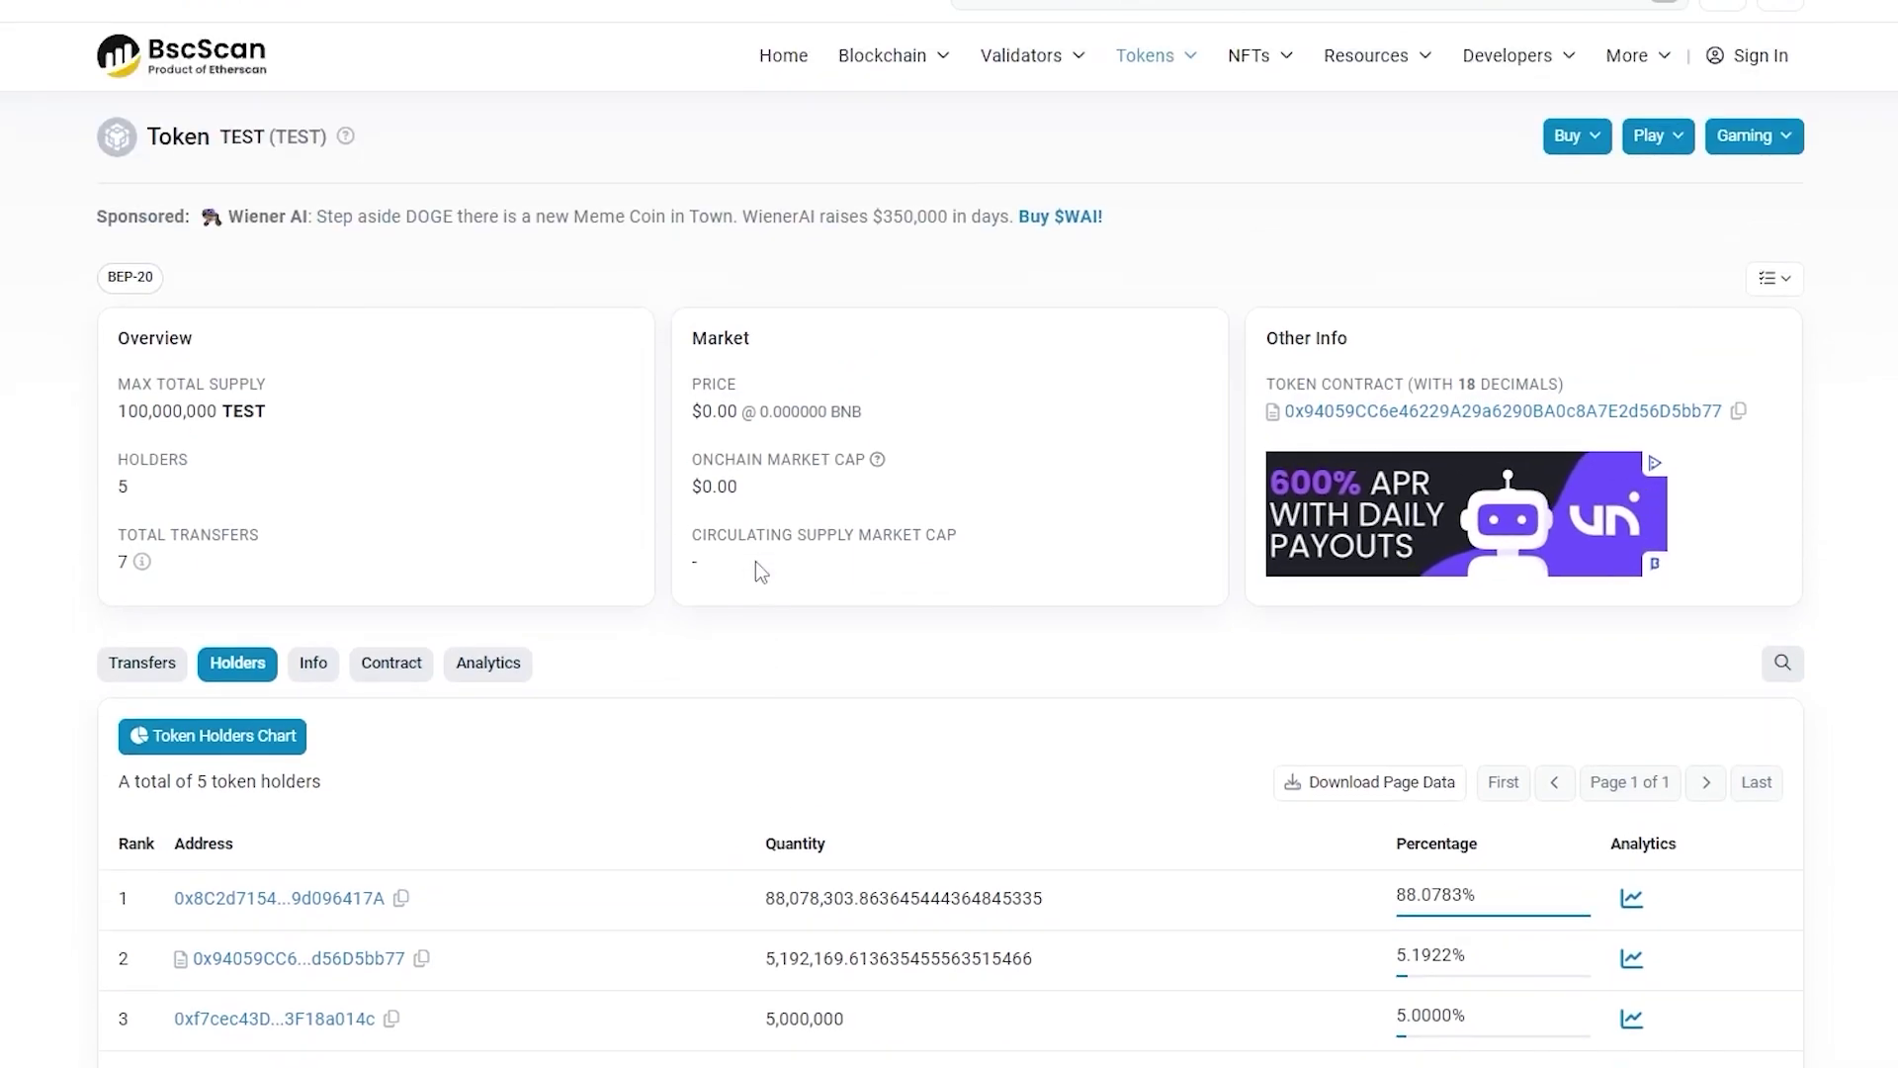
scroll(560, 790, "down", 2)
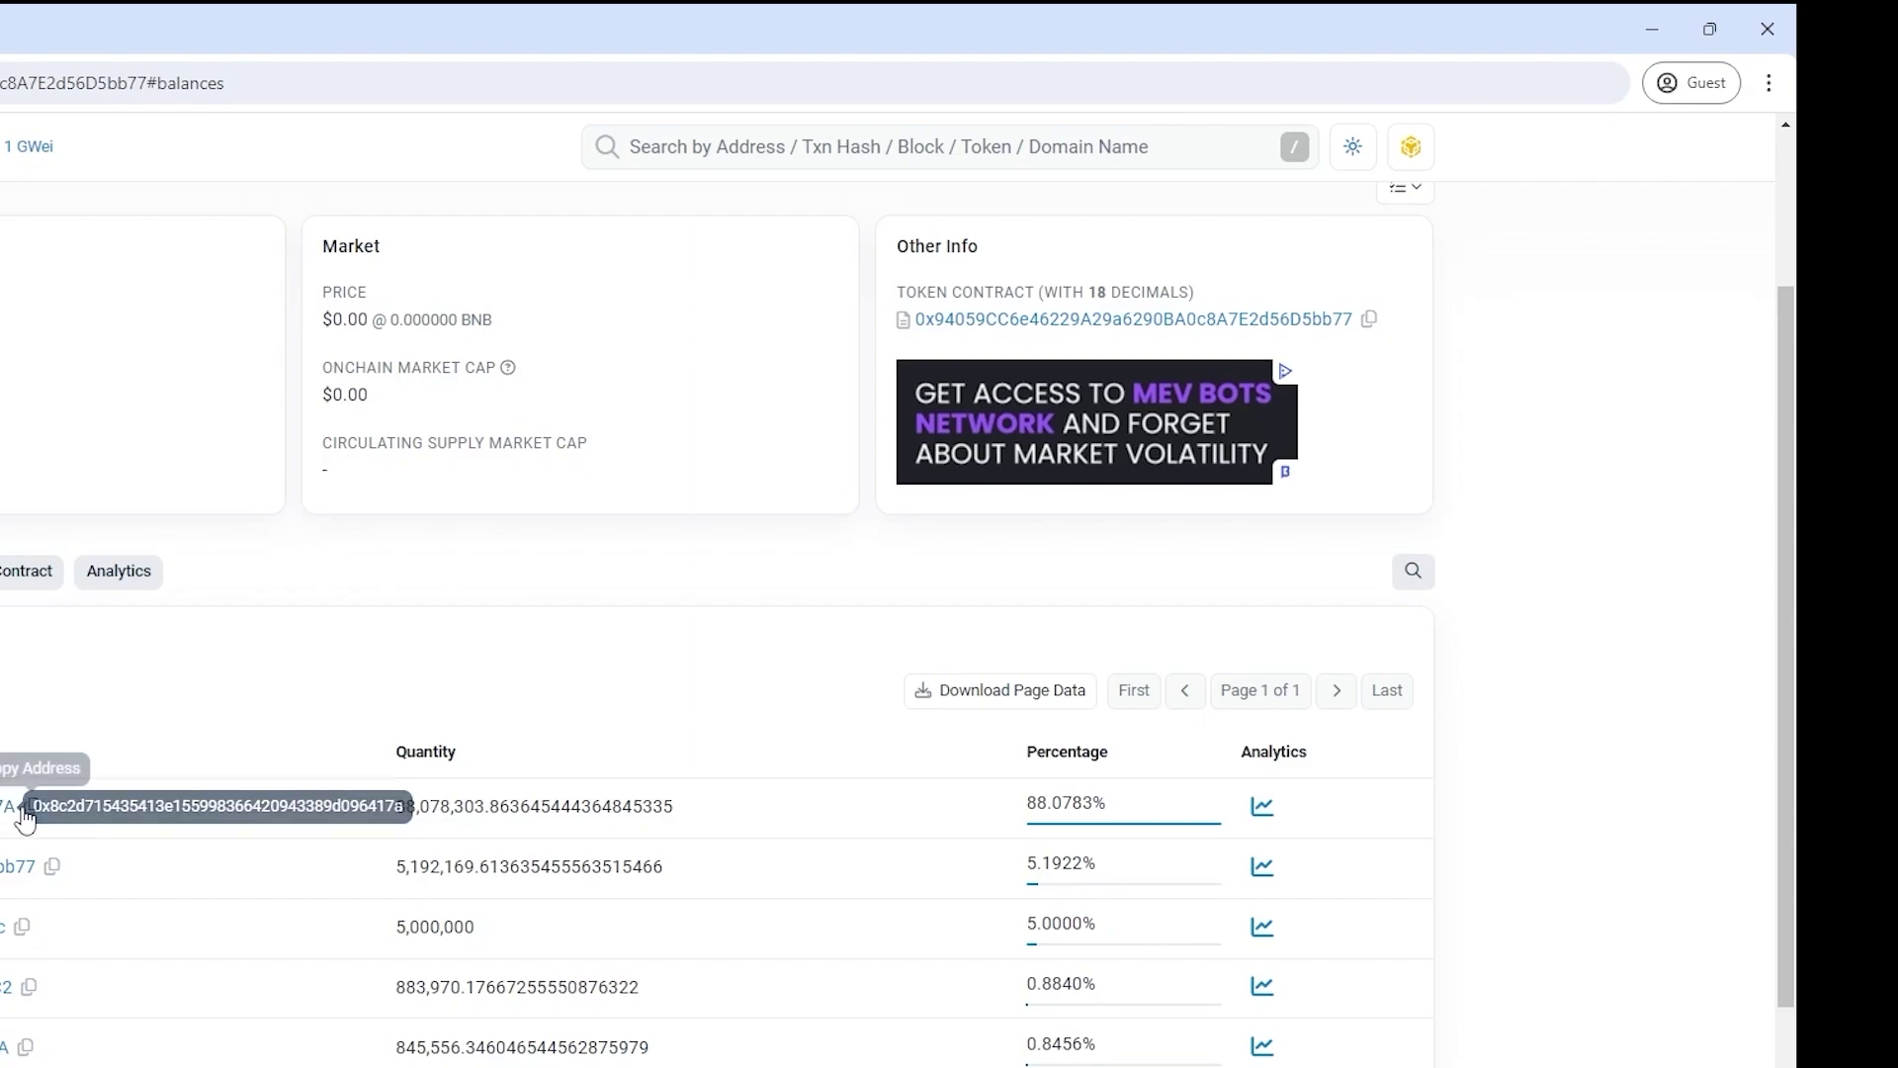
left_click_drag(388, 803, 999, 803)
left_click(1062, 803)
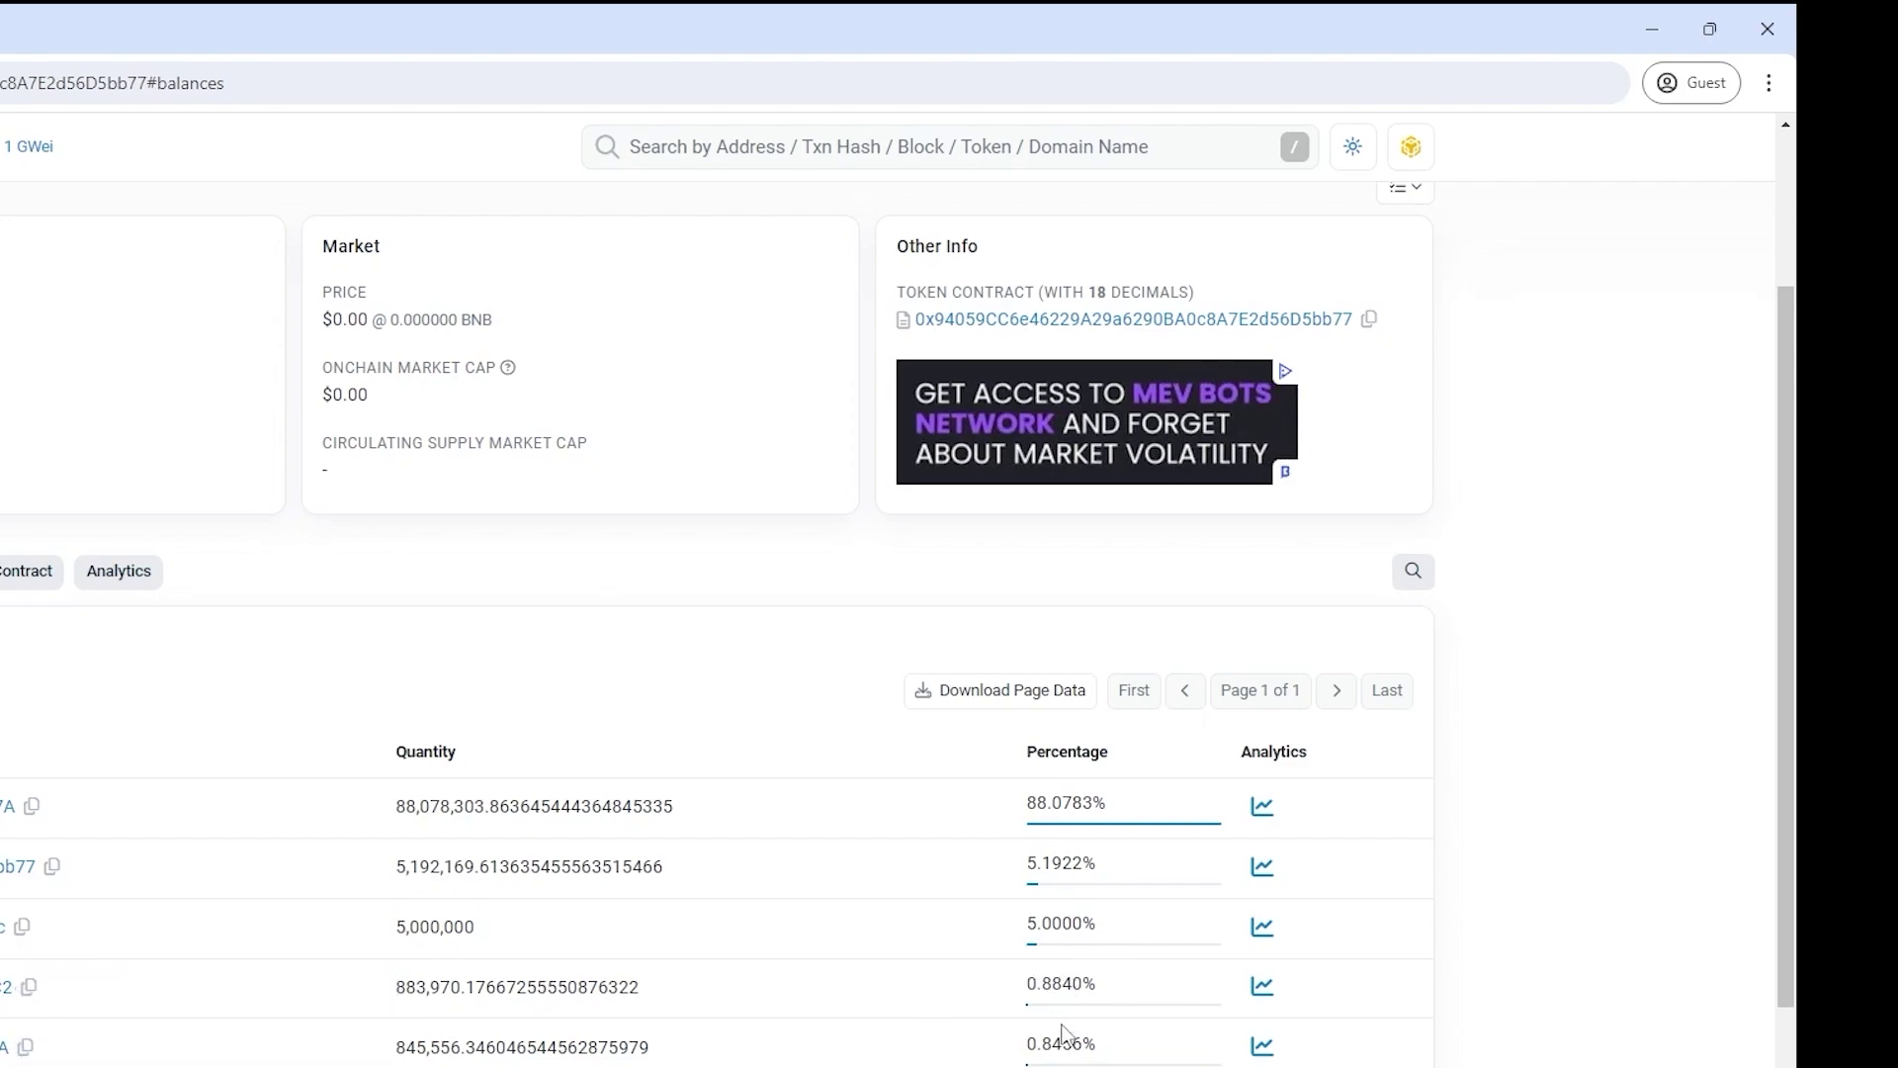
Check a holder's and the contract creator's address pages, then return to the bot chat.
scroll(503, 803, "up", 2)
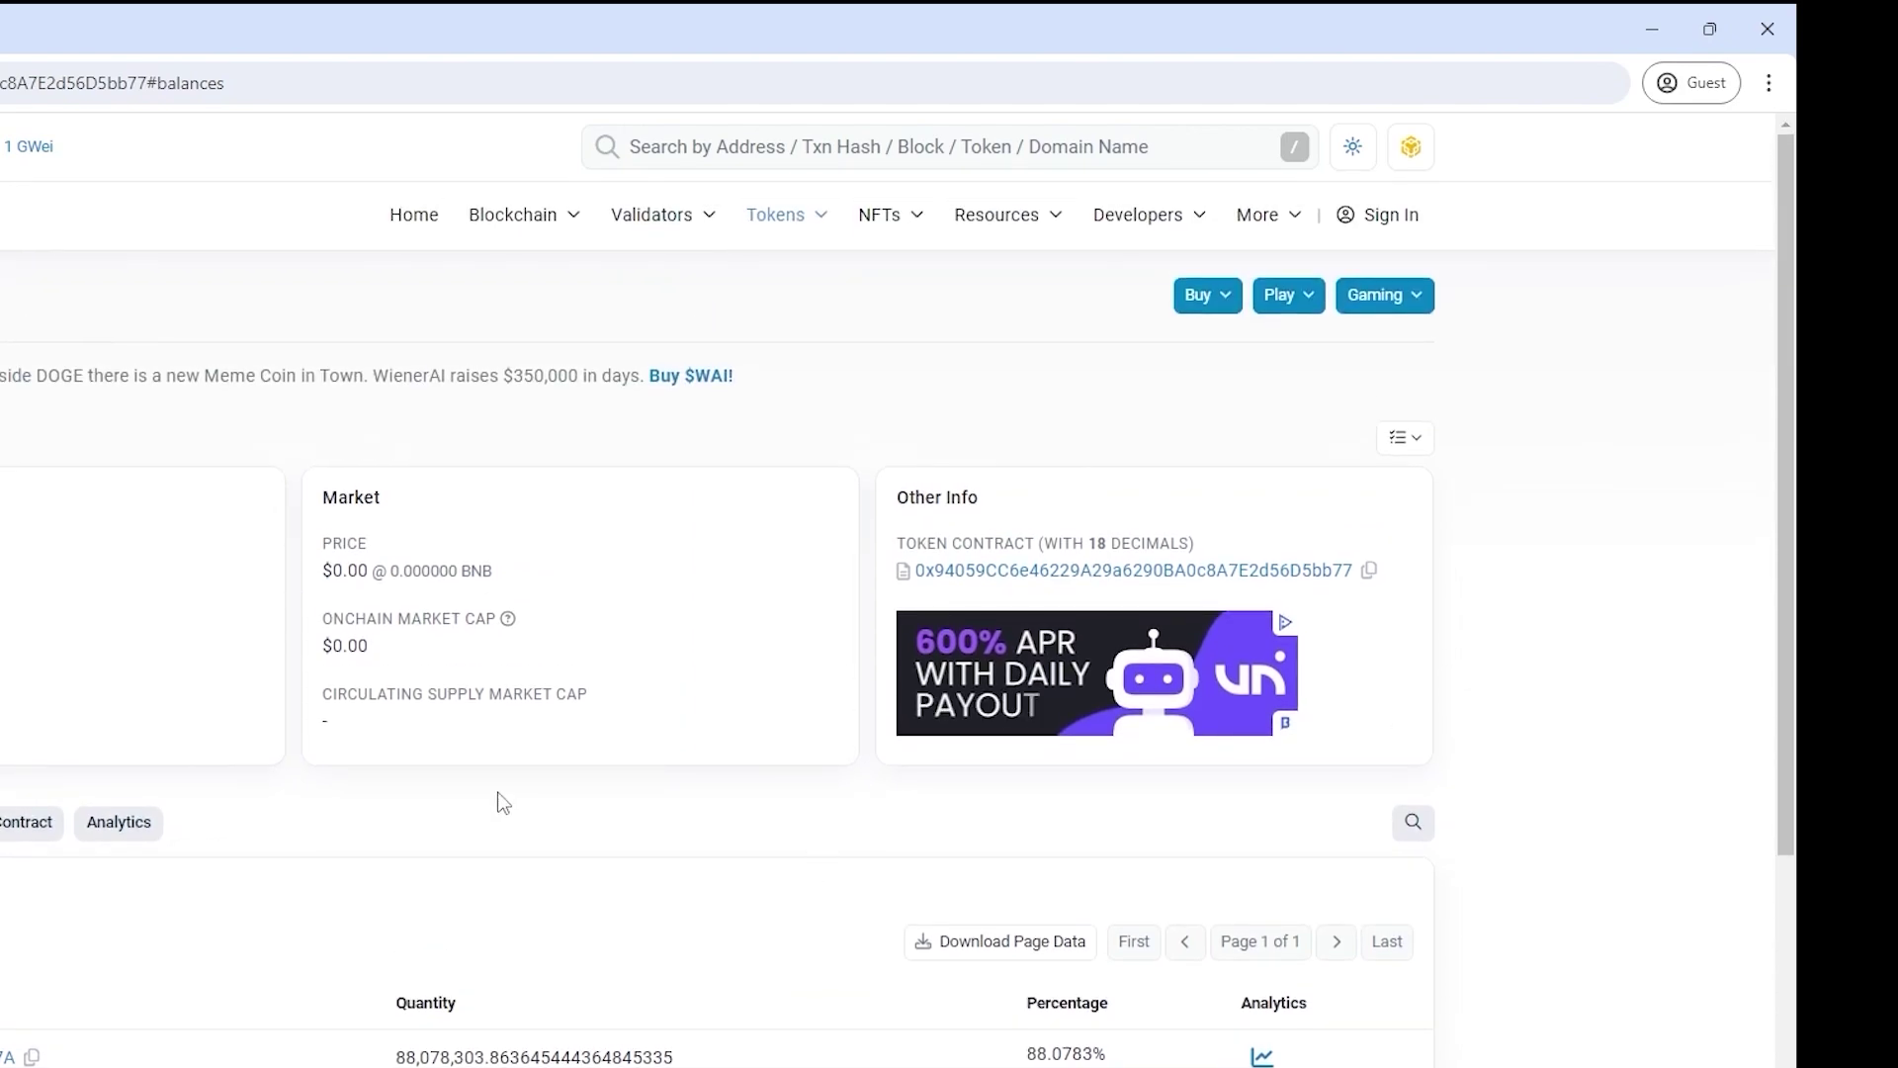
scroll(720, 890, "down", 4)
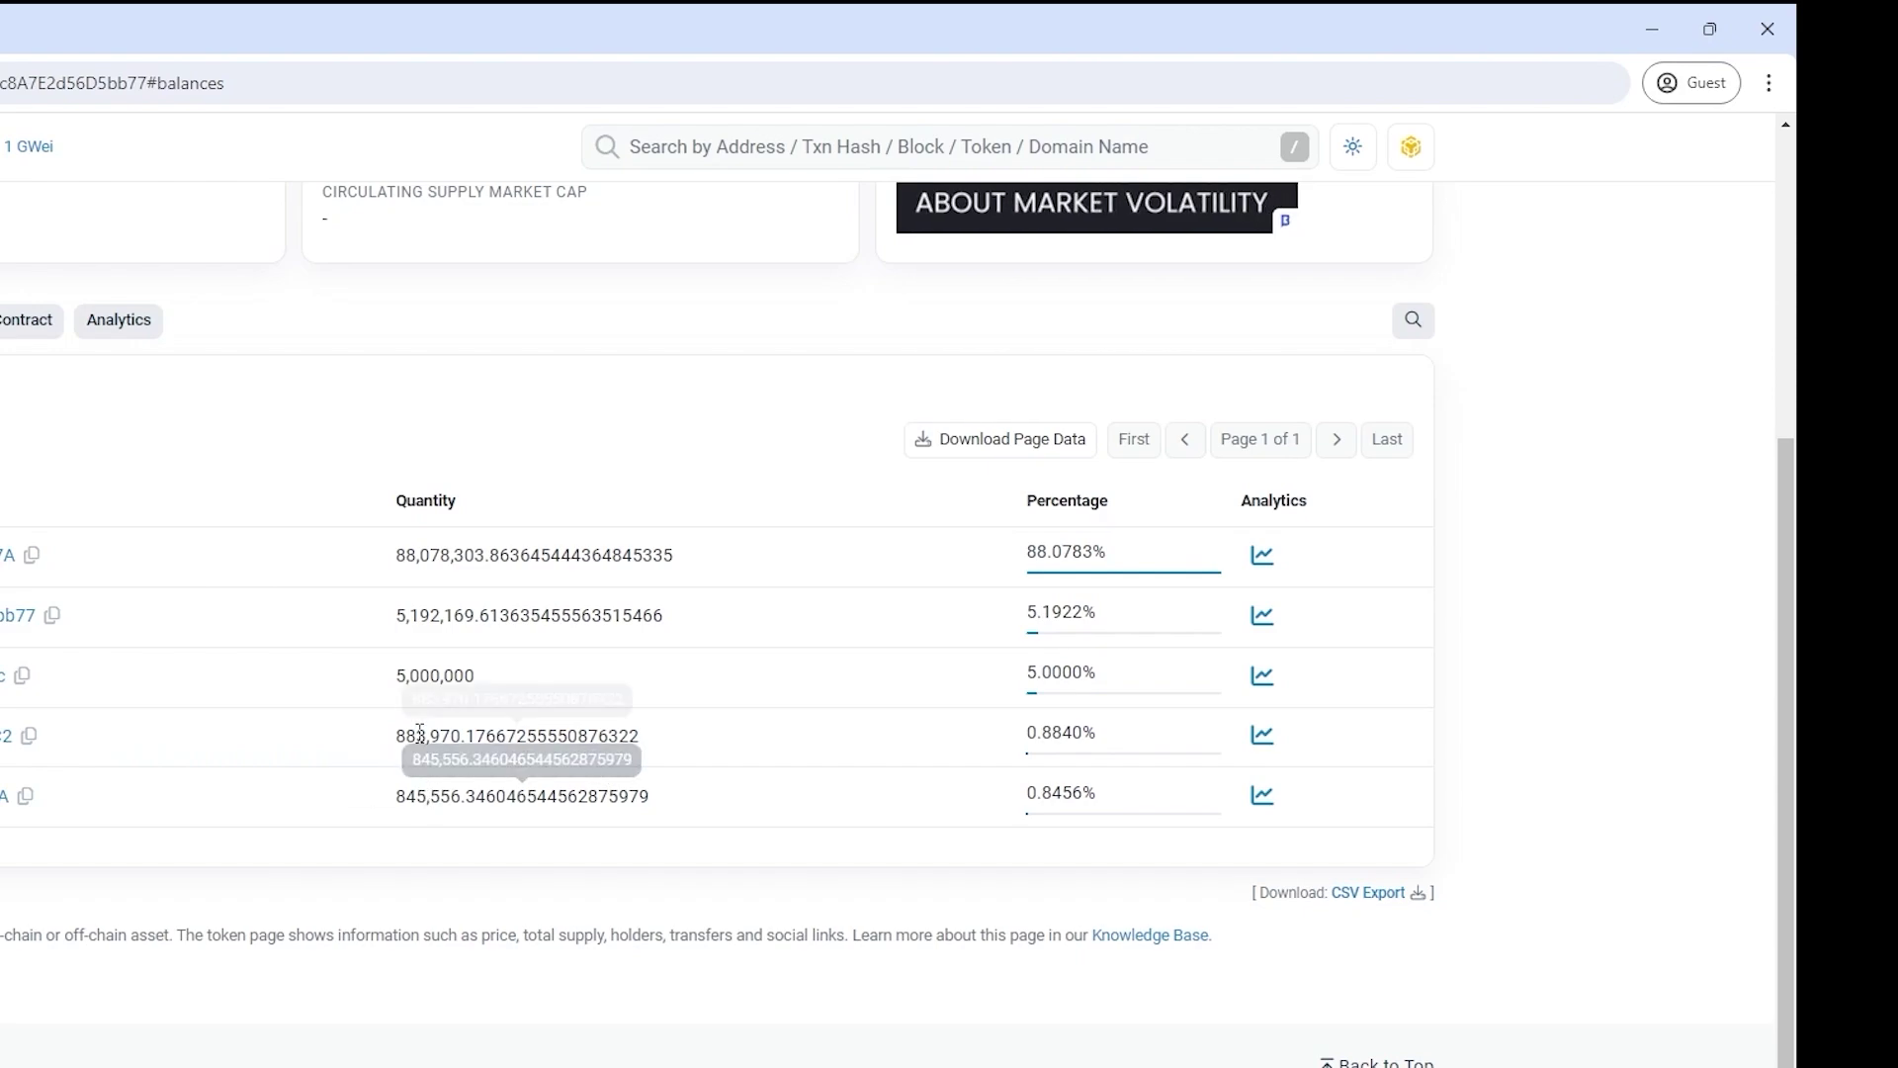
scroll(420, 732, "up", 3)
key("alt+Left")
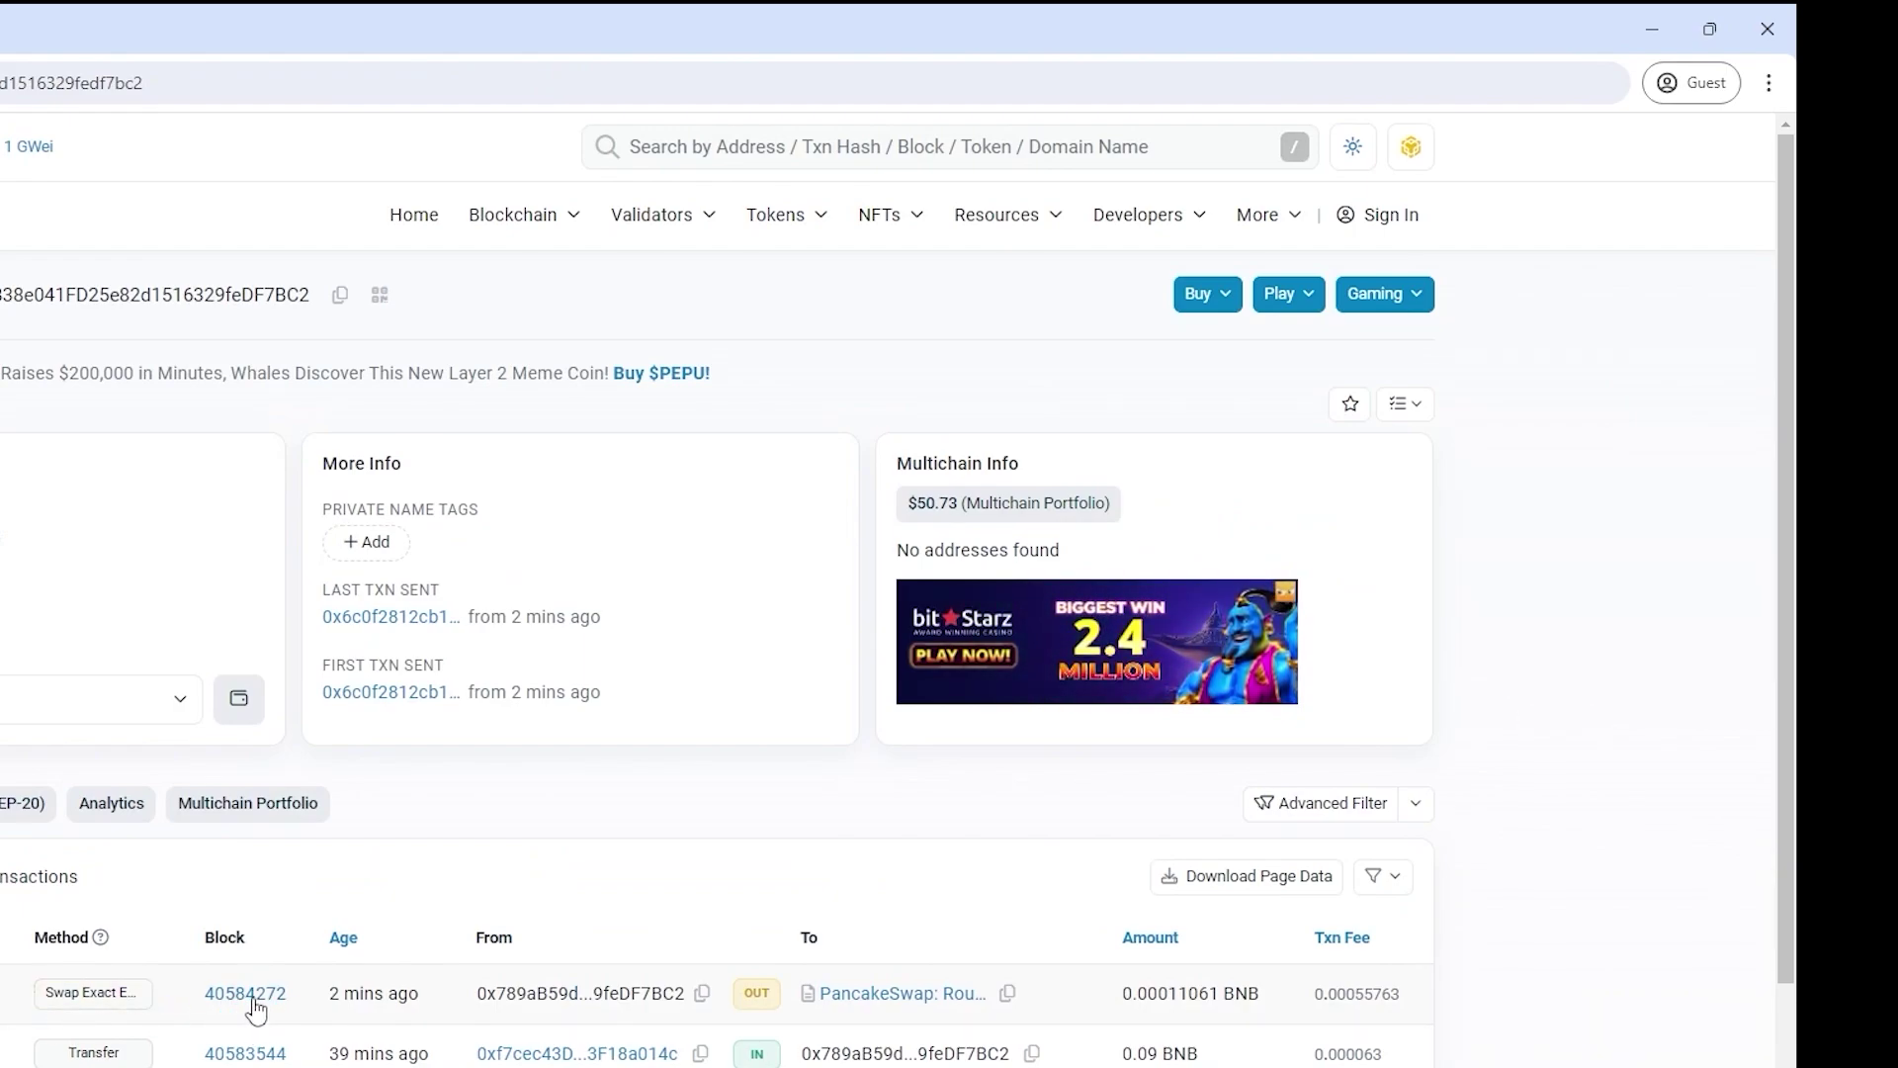
key("alt+Left")
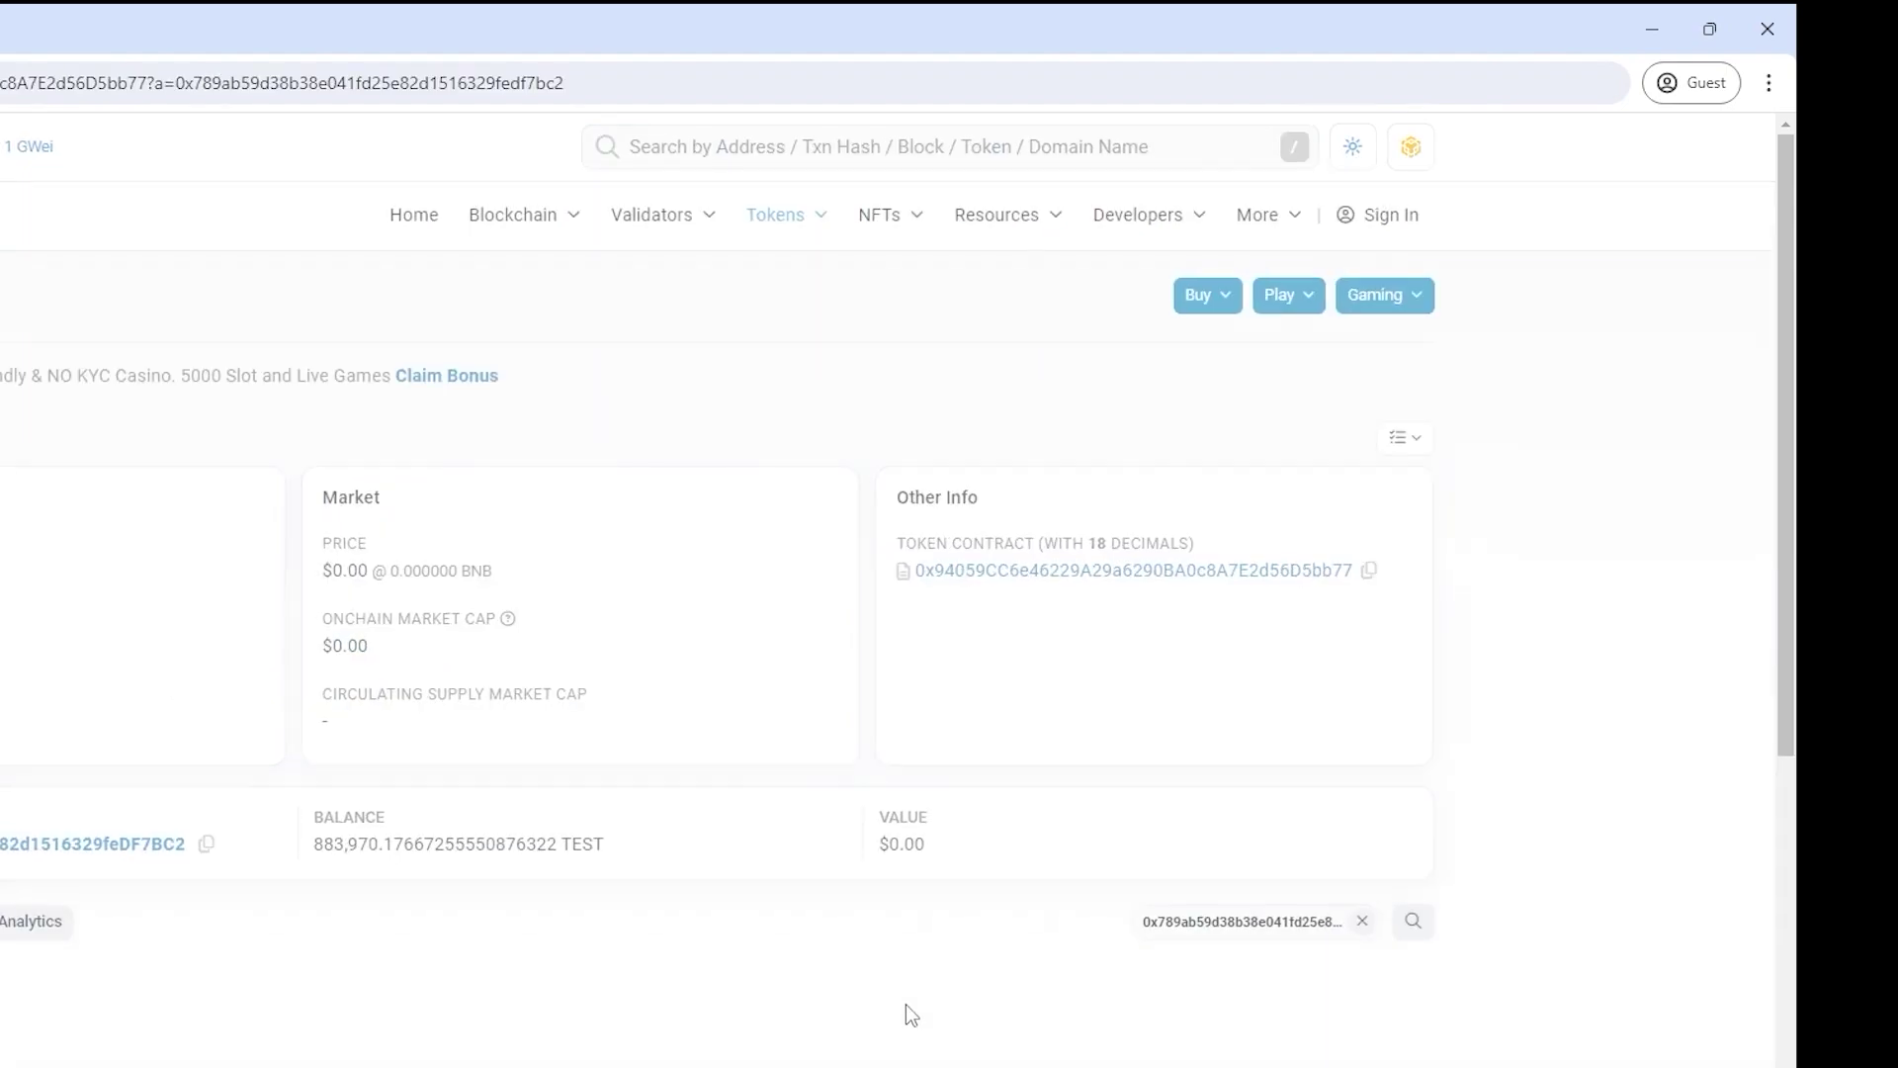
left_click(1144, 581)
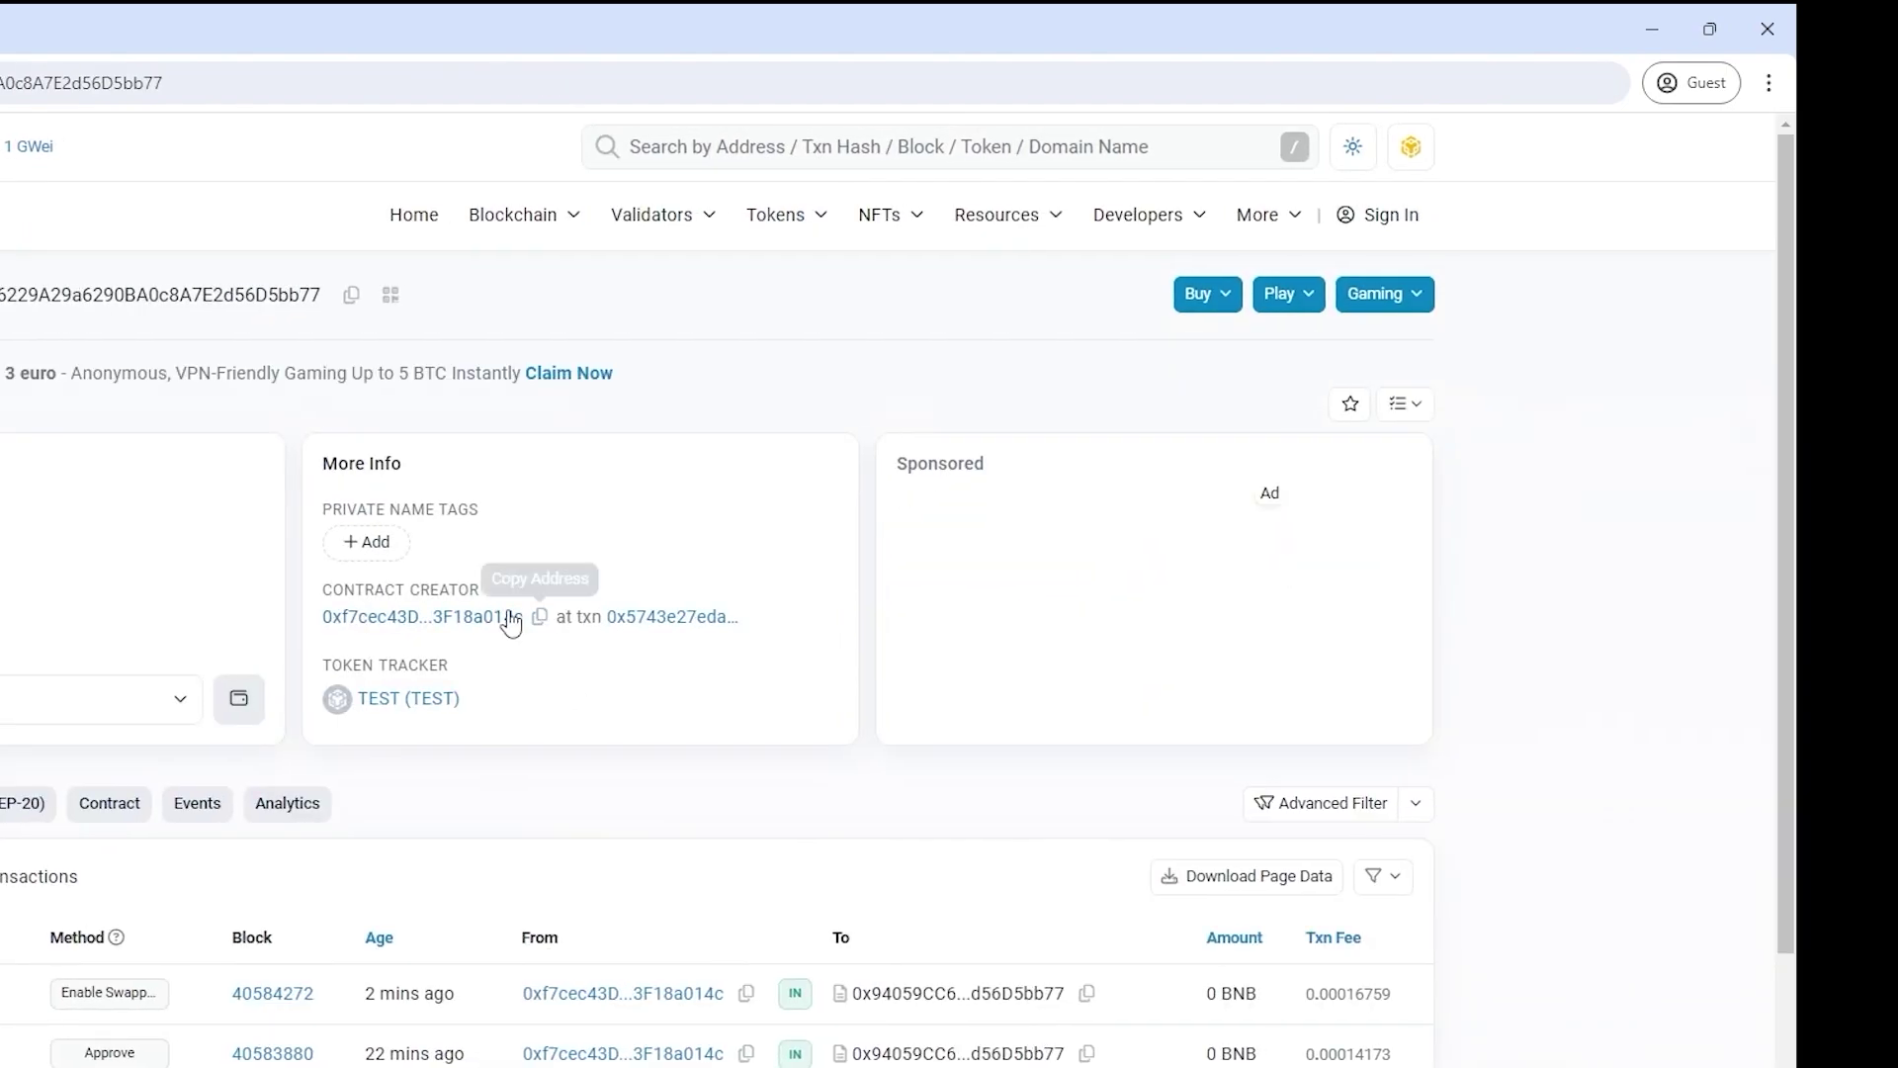
left_click(428, 623)
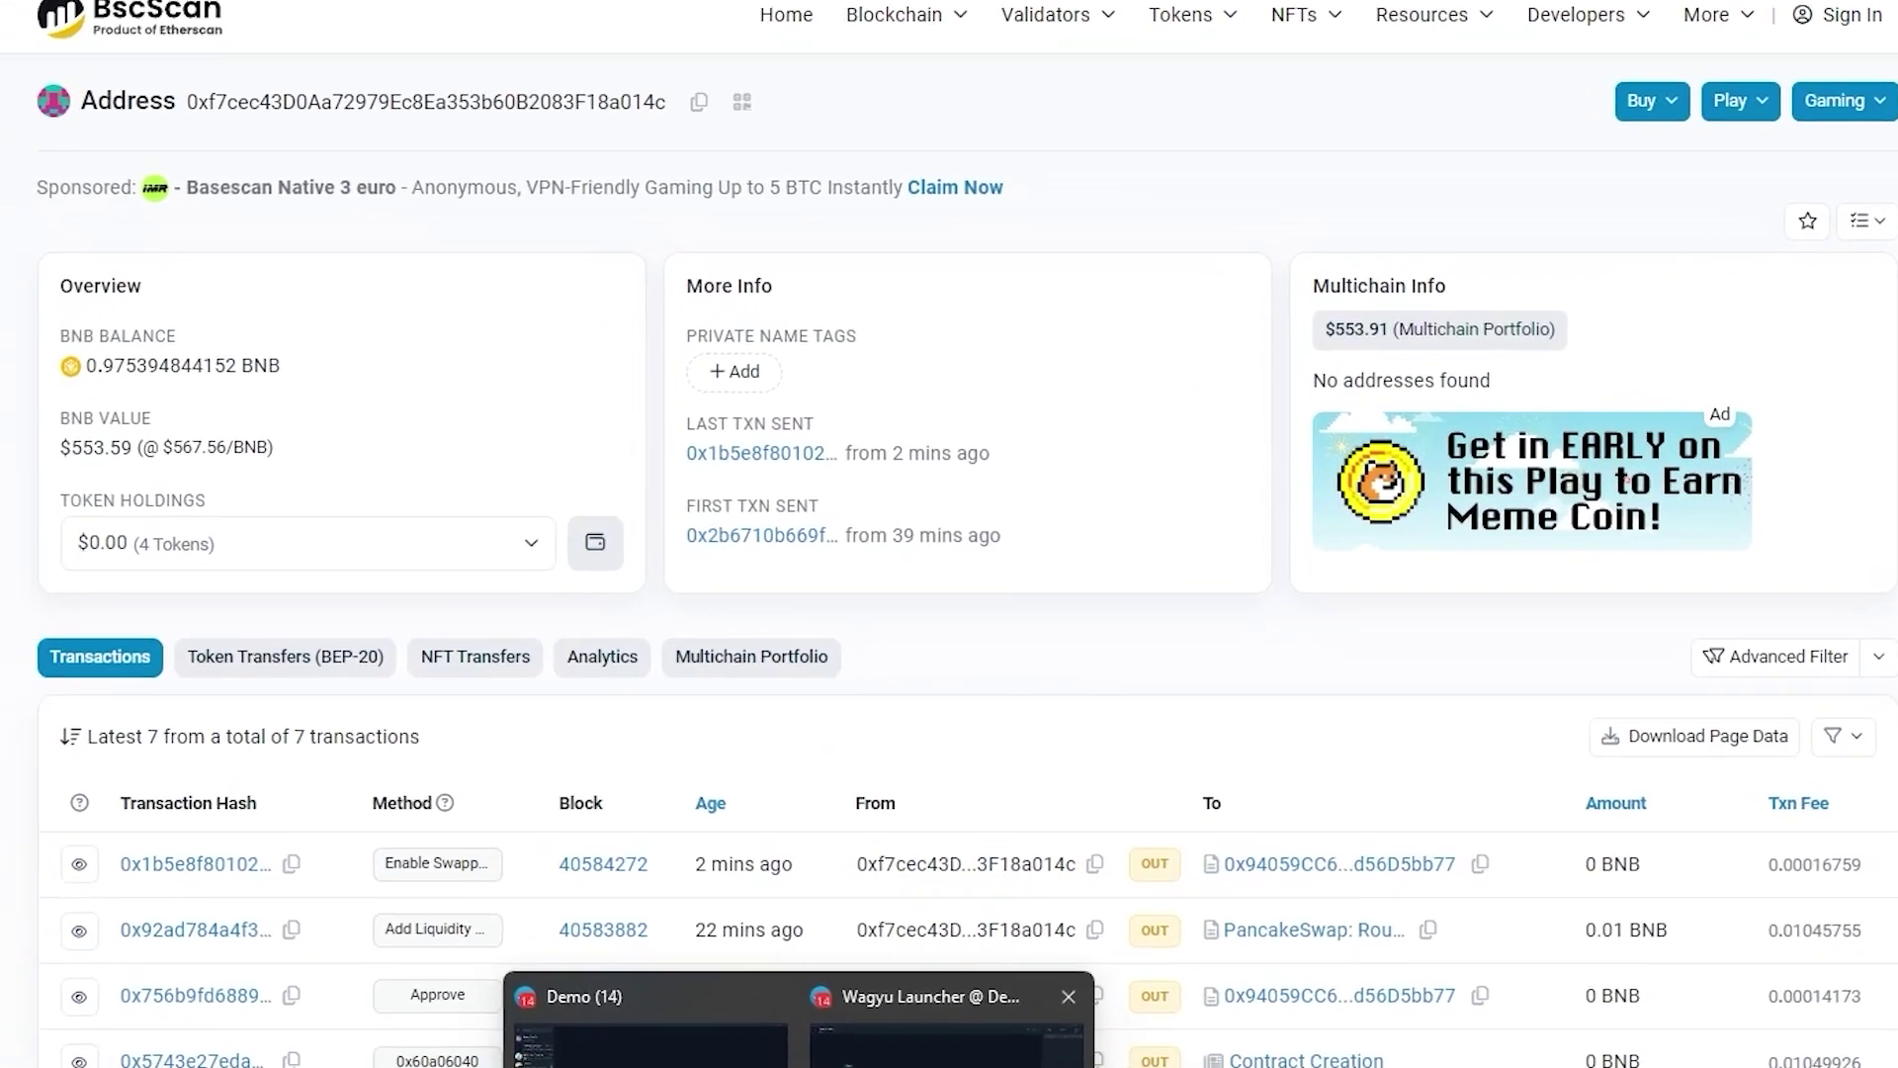
left_click(1008, 1029)
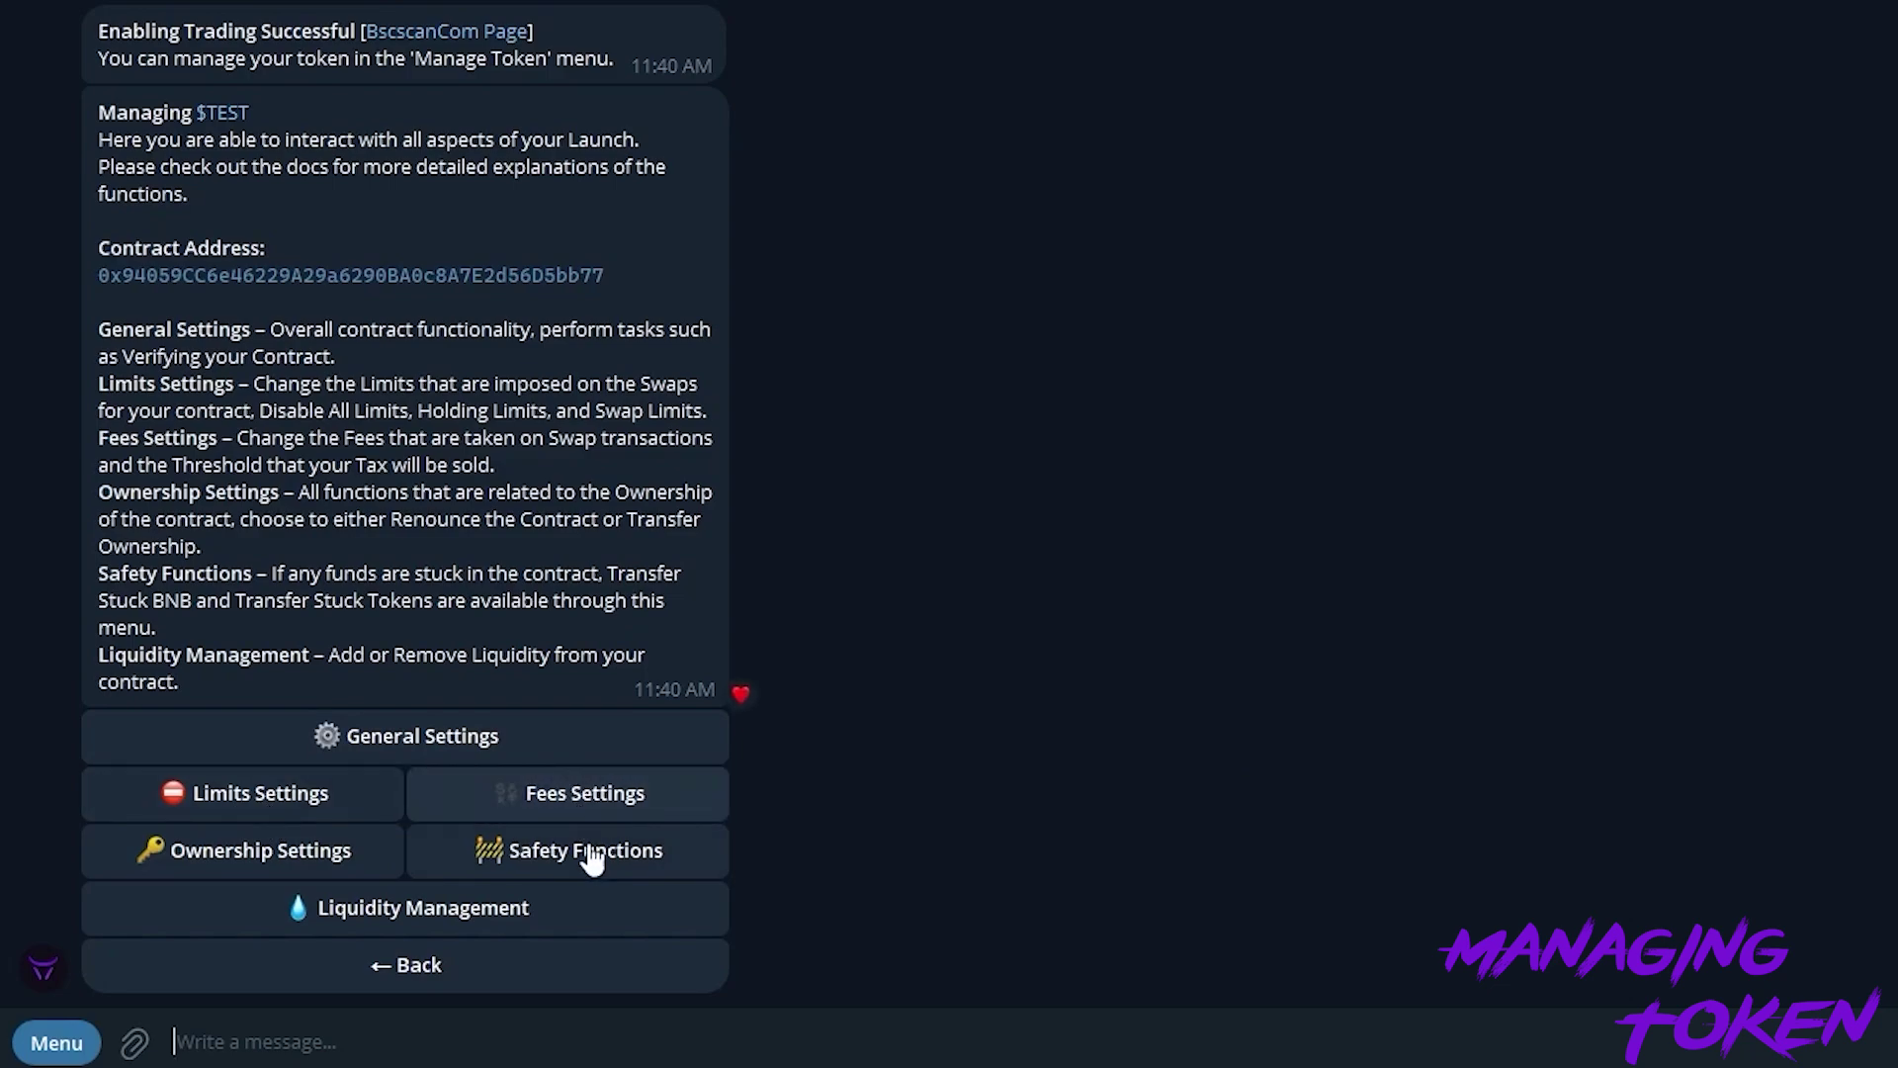
Look over Fees and Ownership settings, then disable and confirm TEST's swap limits.
left_click(351, 950)
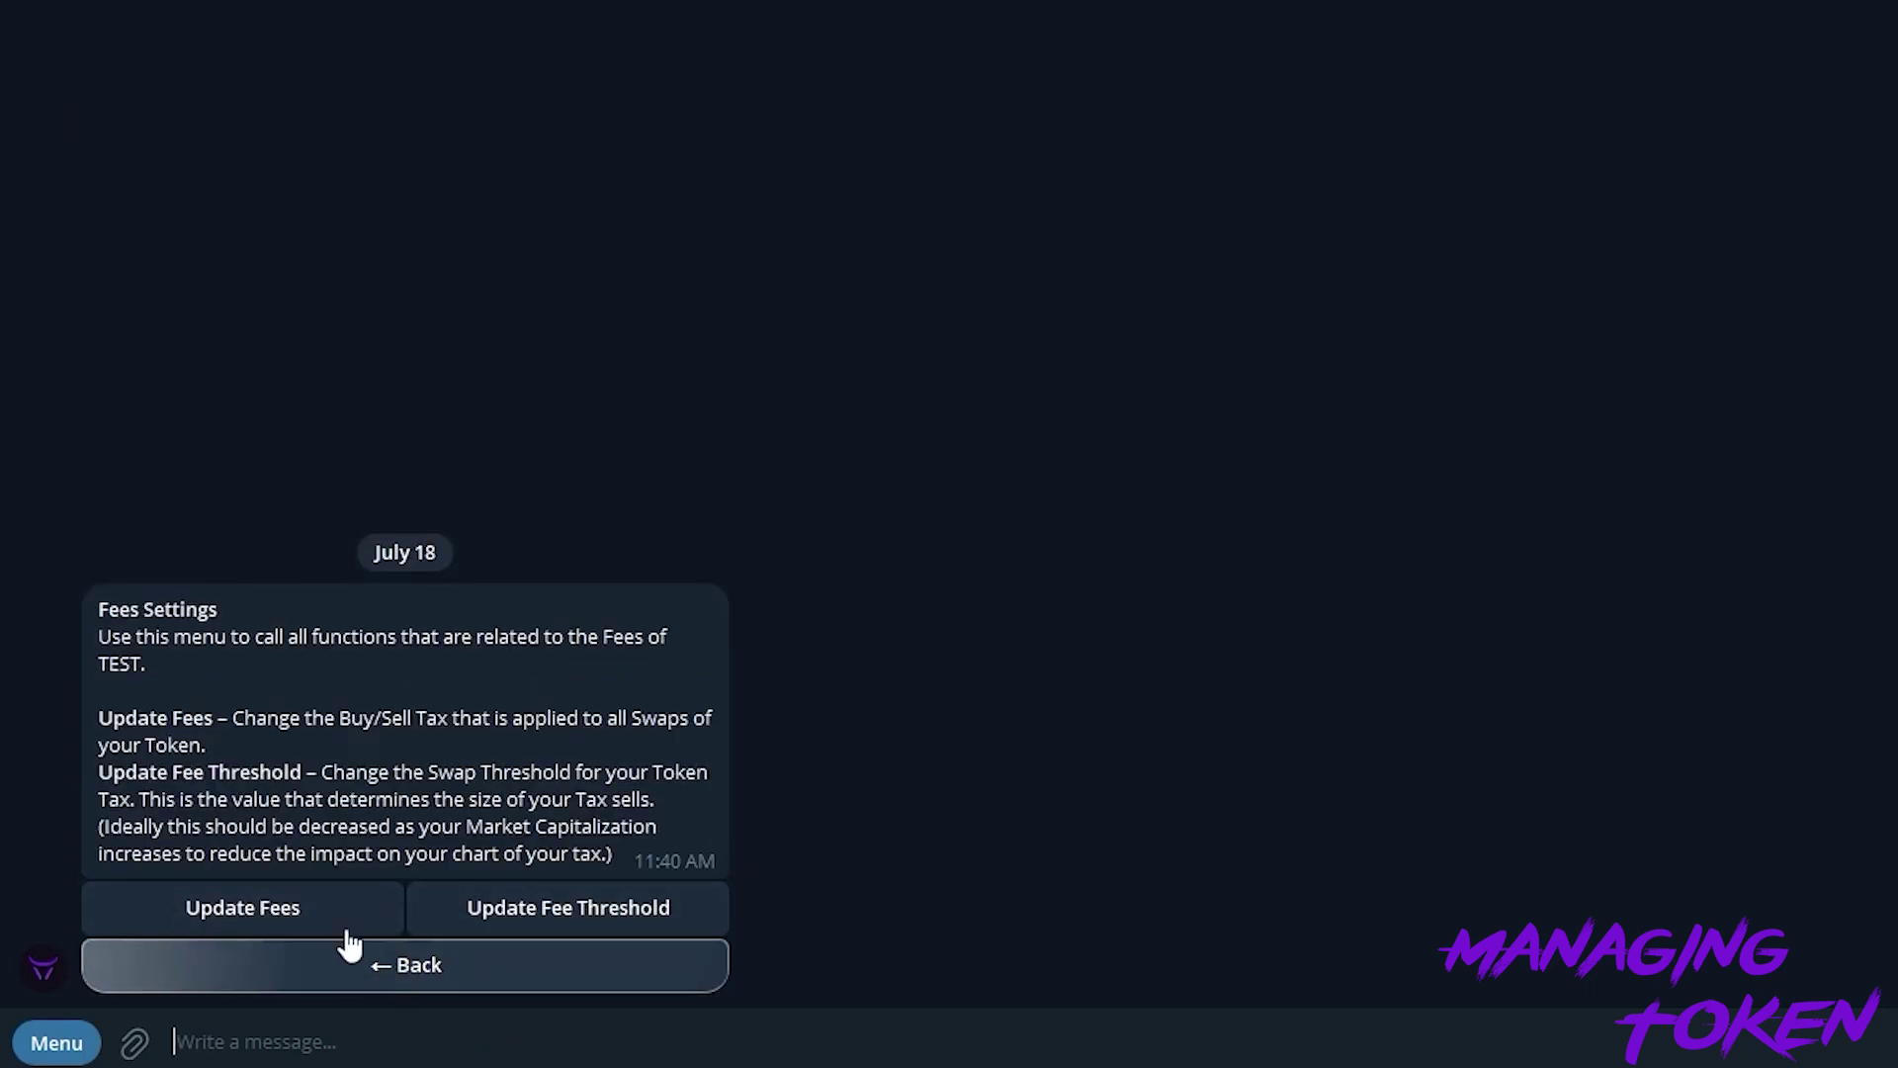
left_click(245, 851)
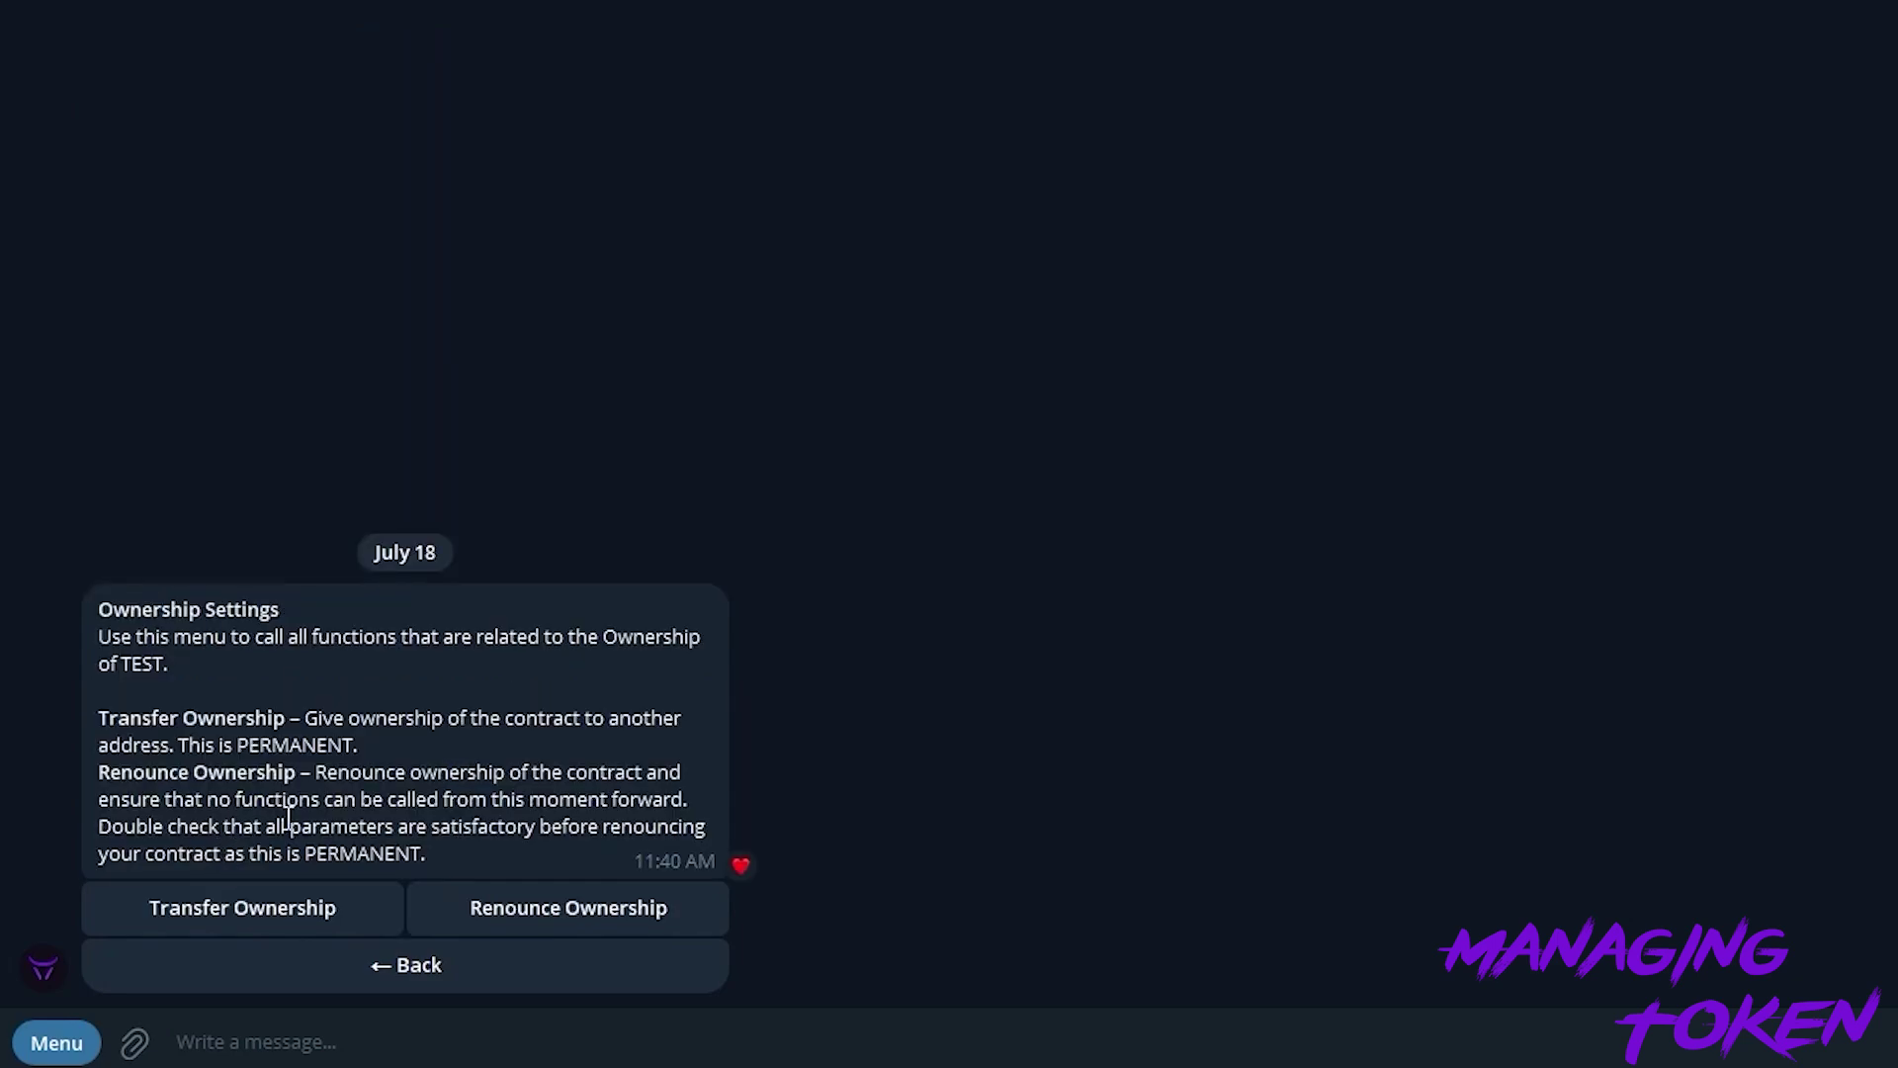
left_click(263, 980)
left_click(255, 811)
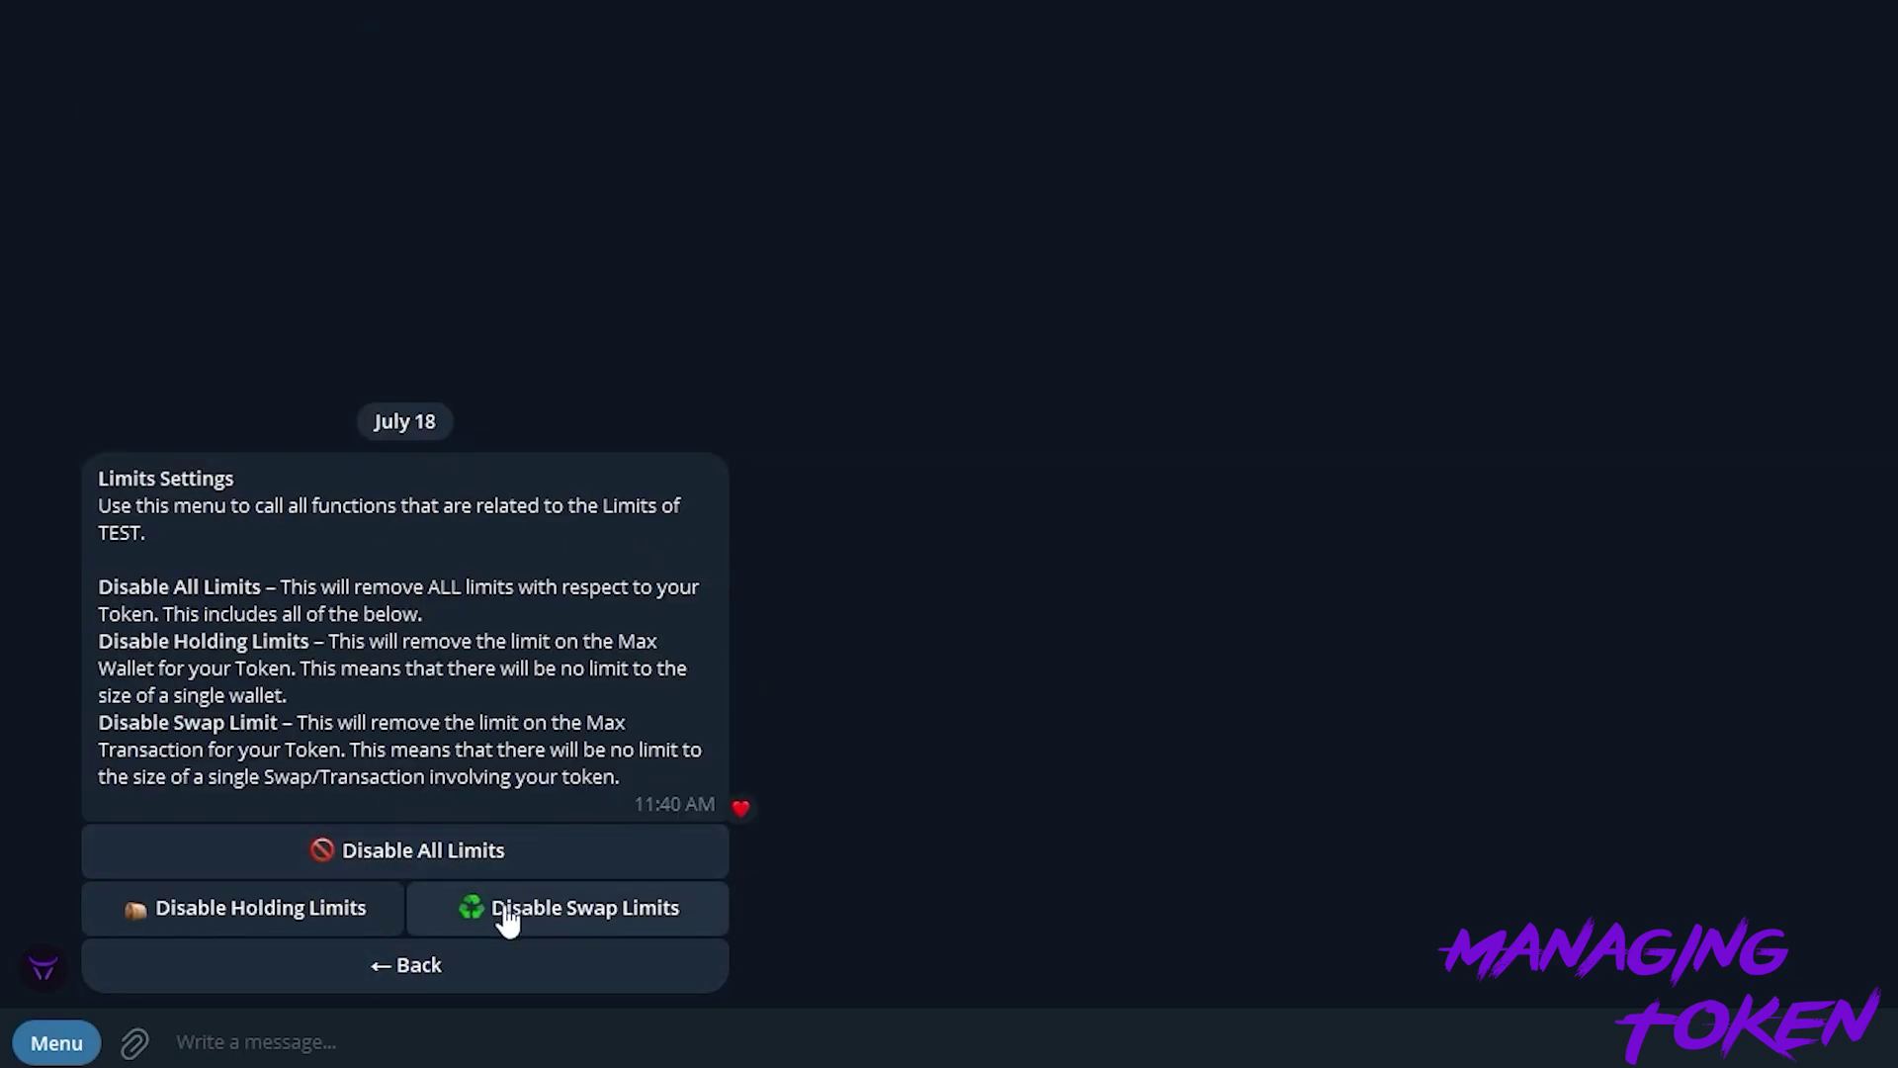
left_click(507, 918)
left_click(464, 984)
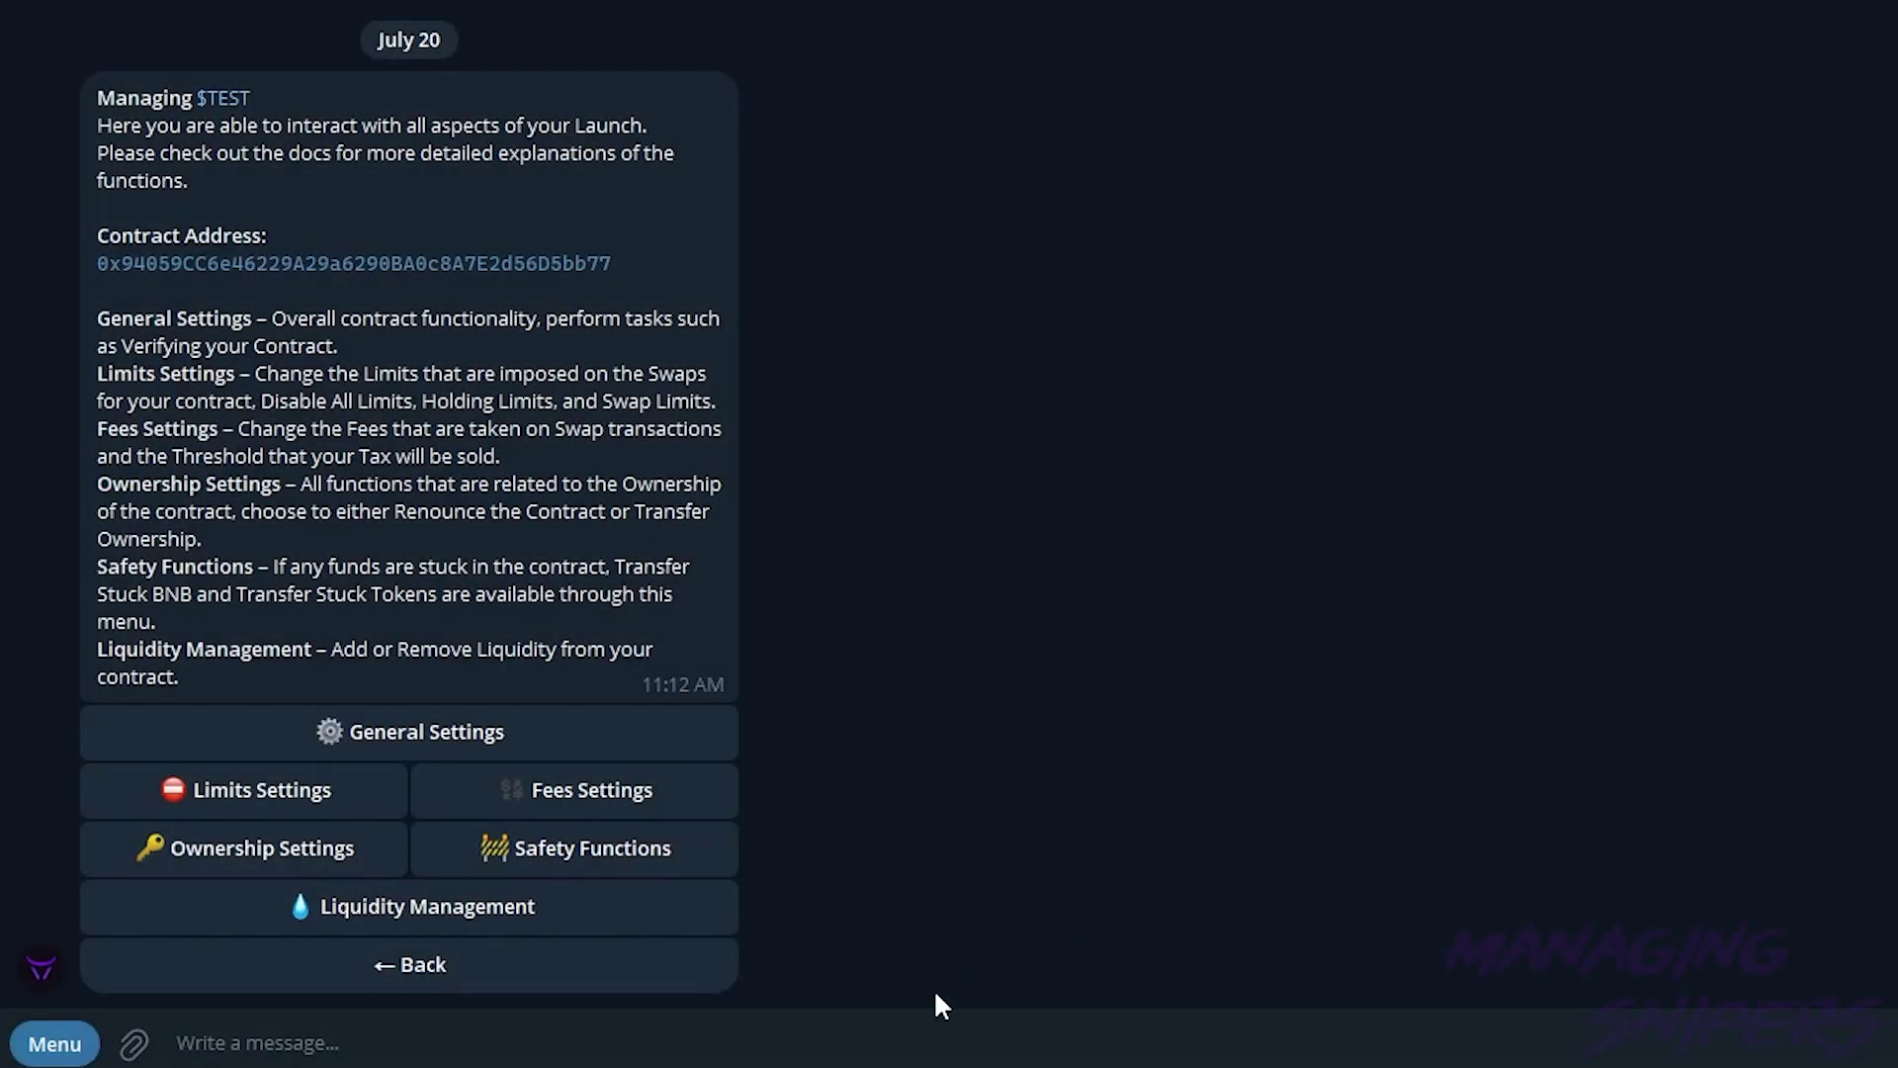
Send /snipers to the bot and pick TEST to open its two-sniper balances panel.
left_click(858, 1053)
type("/snip")
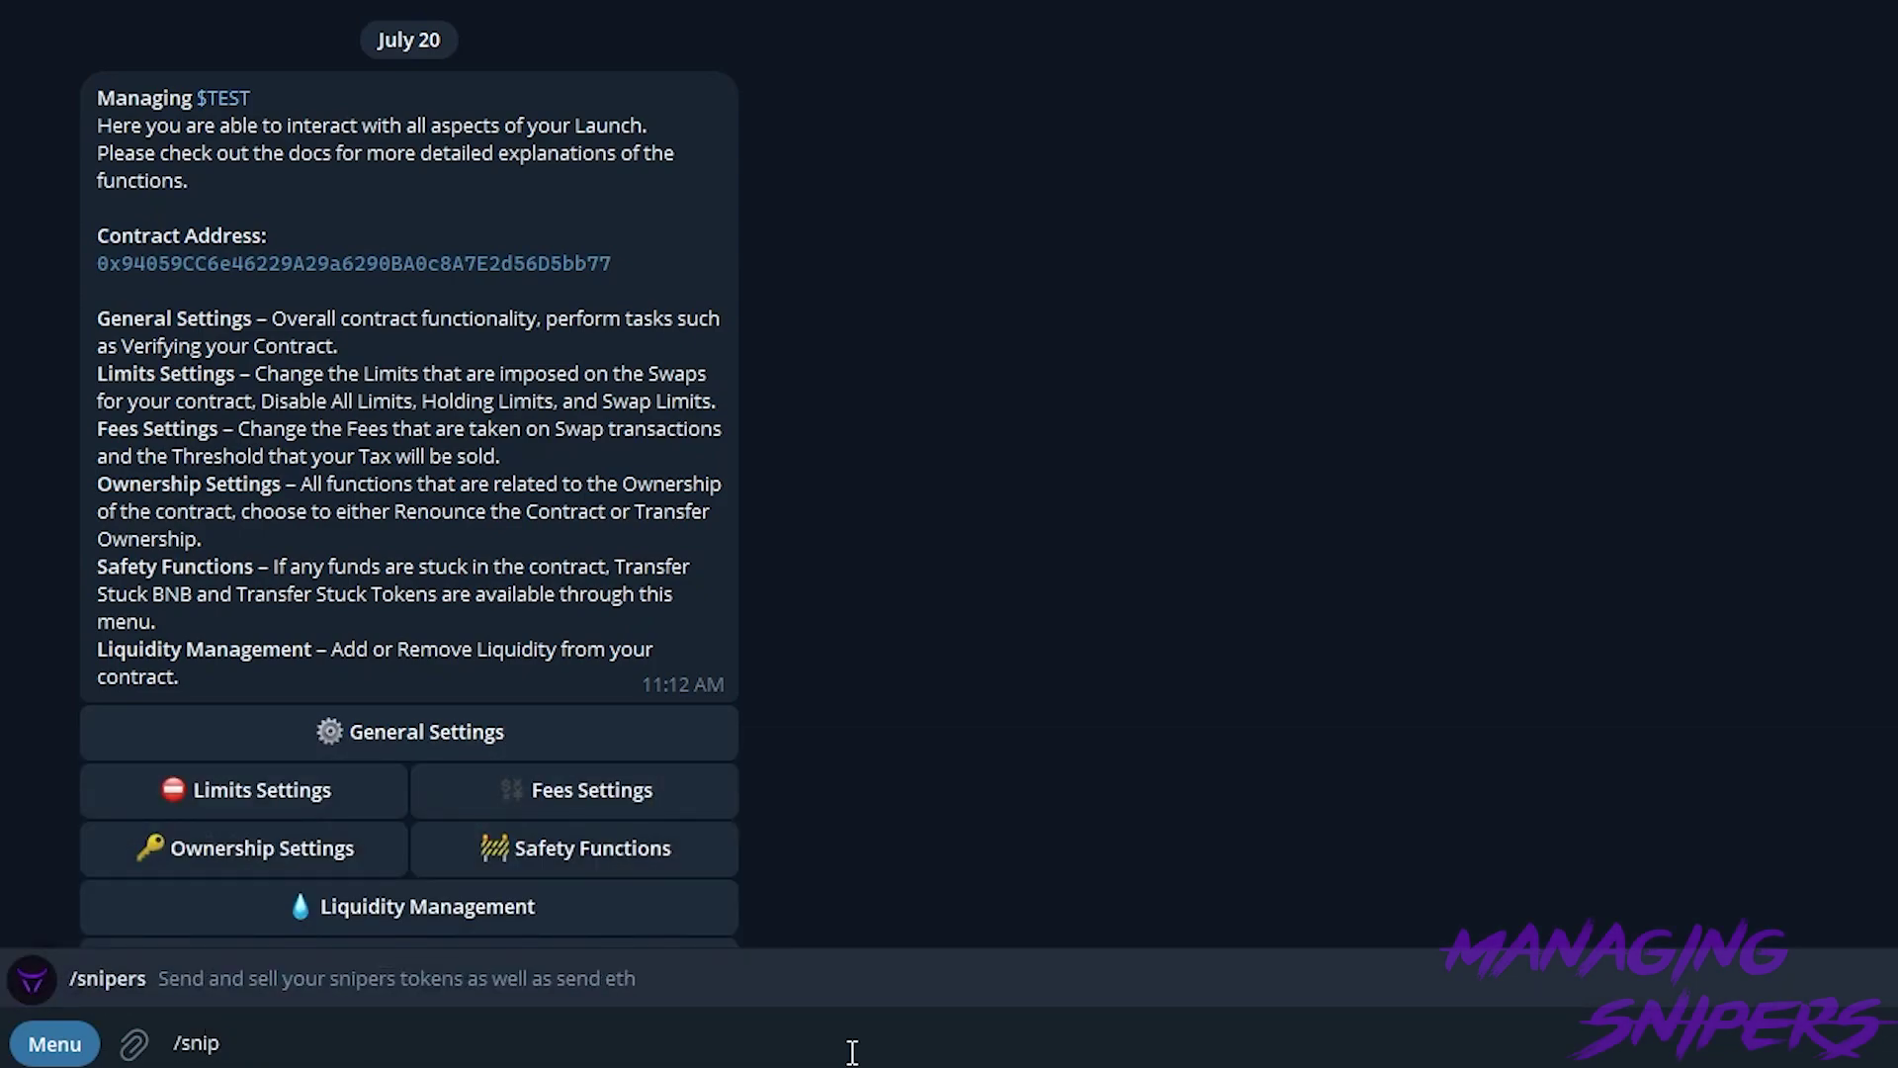
type("ers")
key("Return")
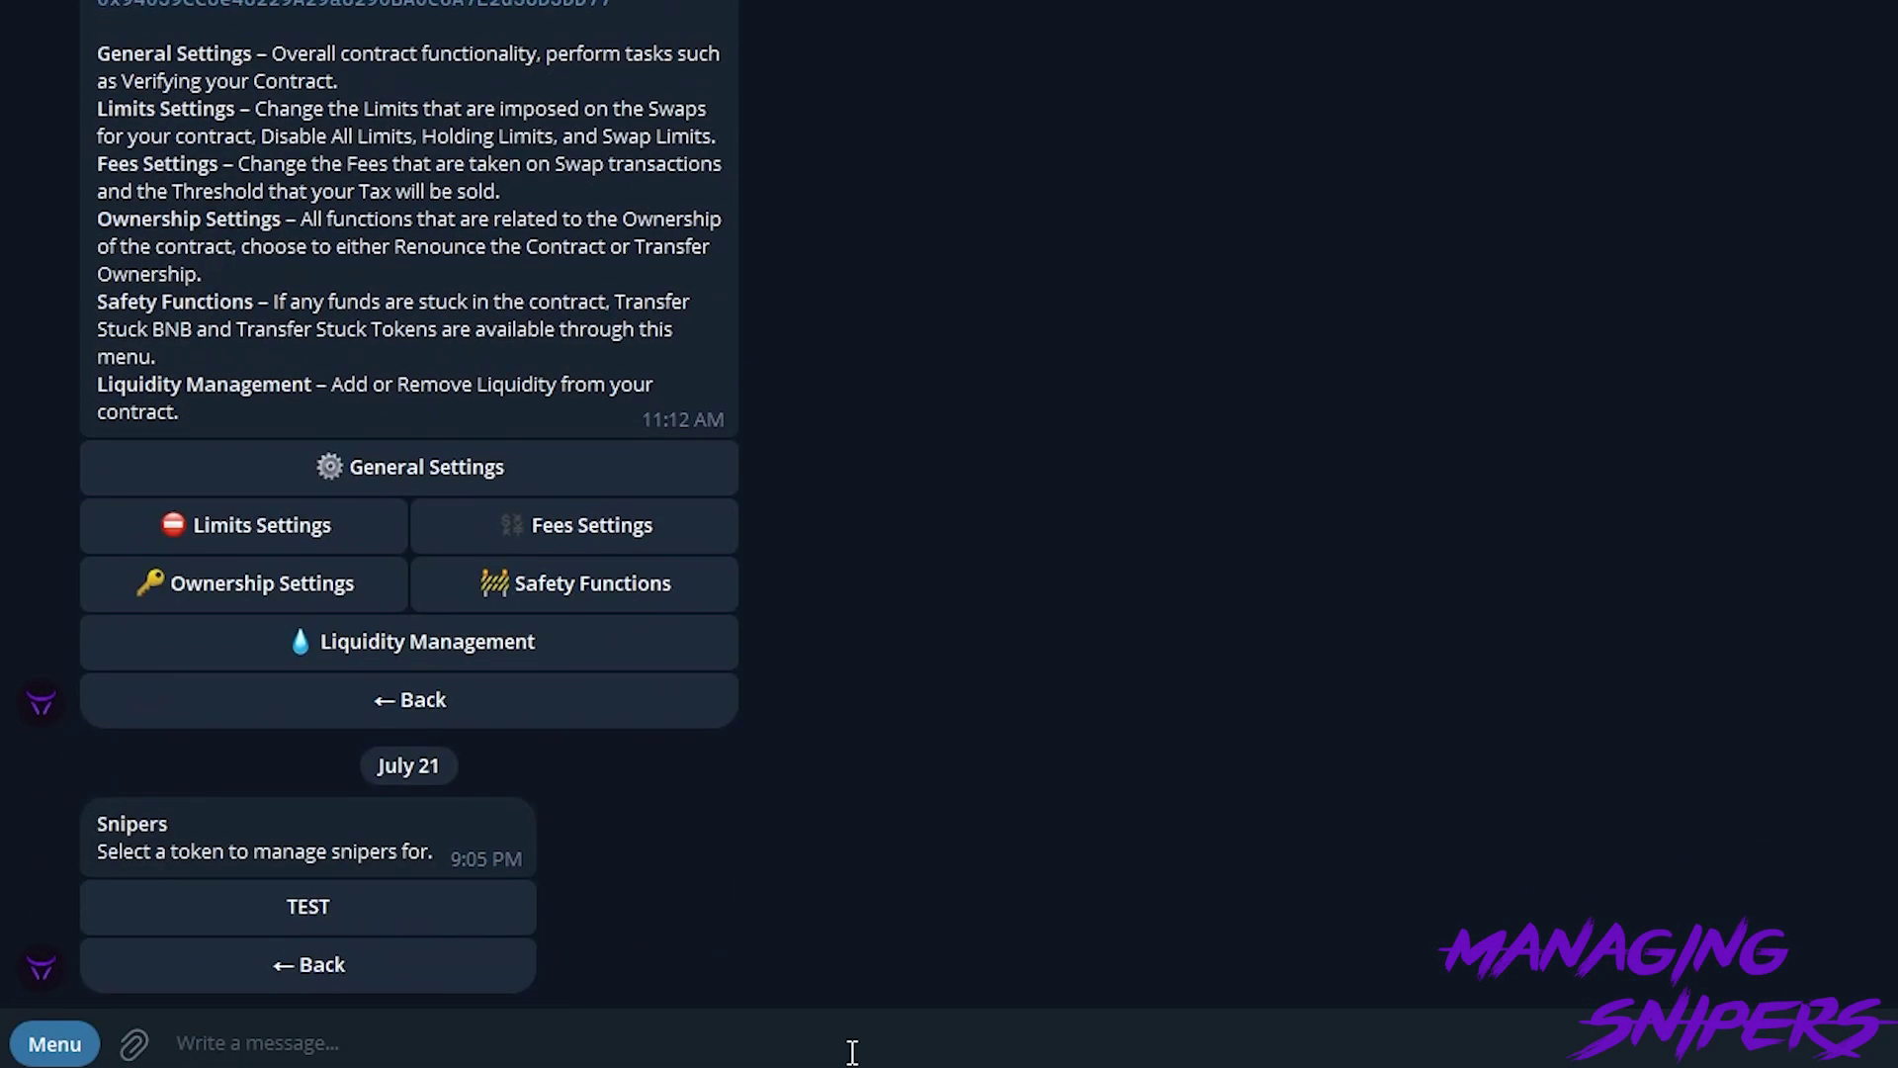
mouse_move(524, 947)
left_click(500, 926)
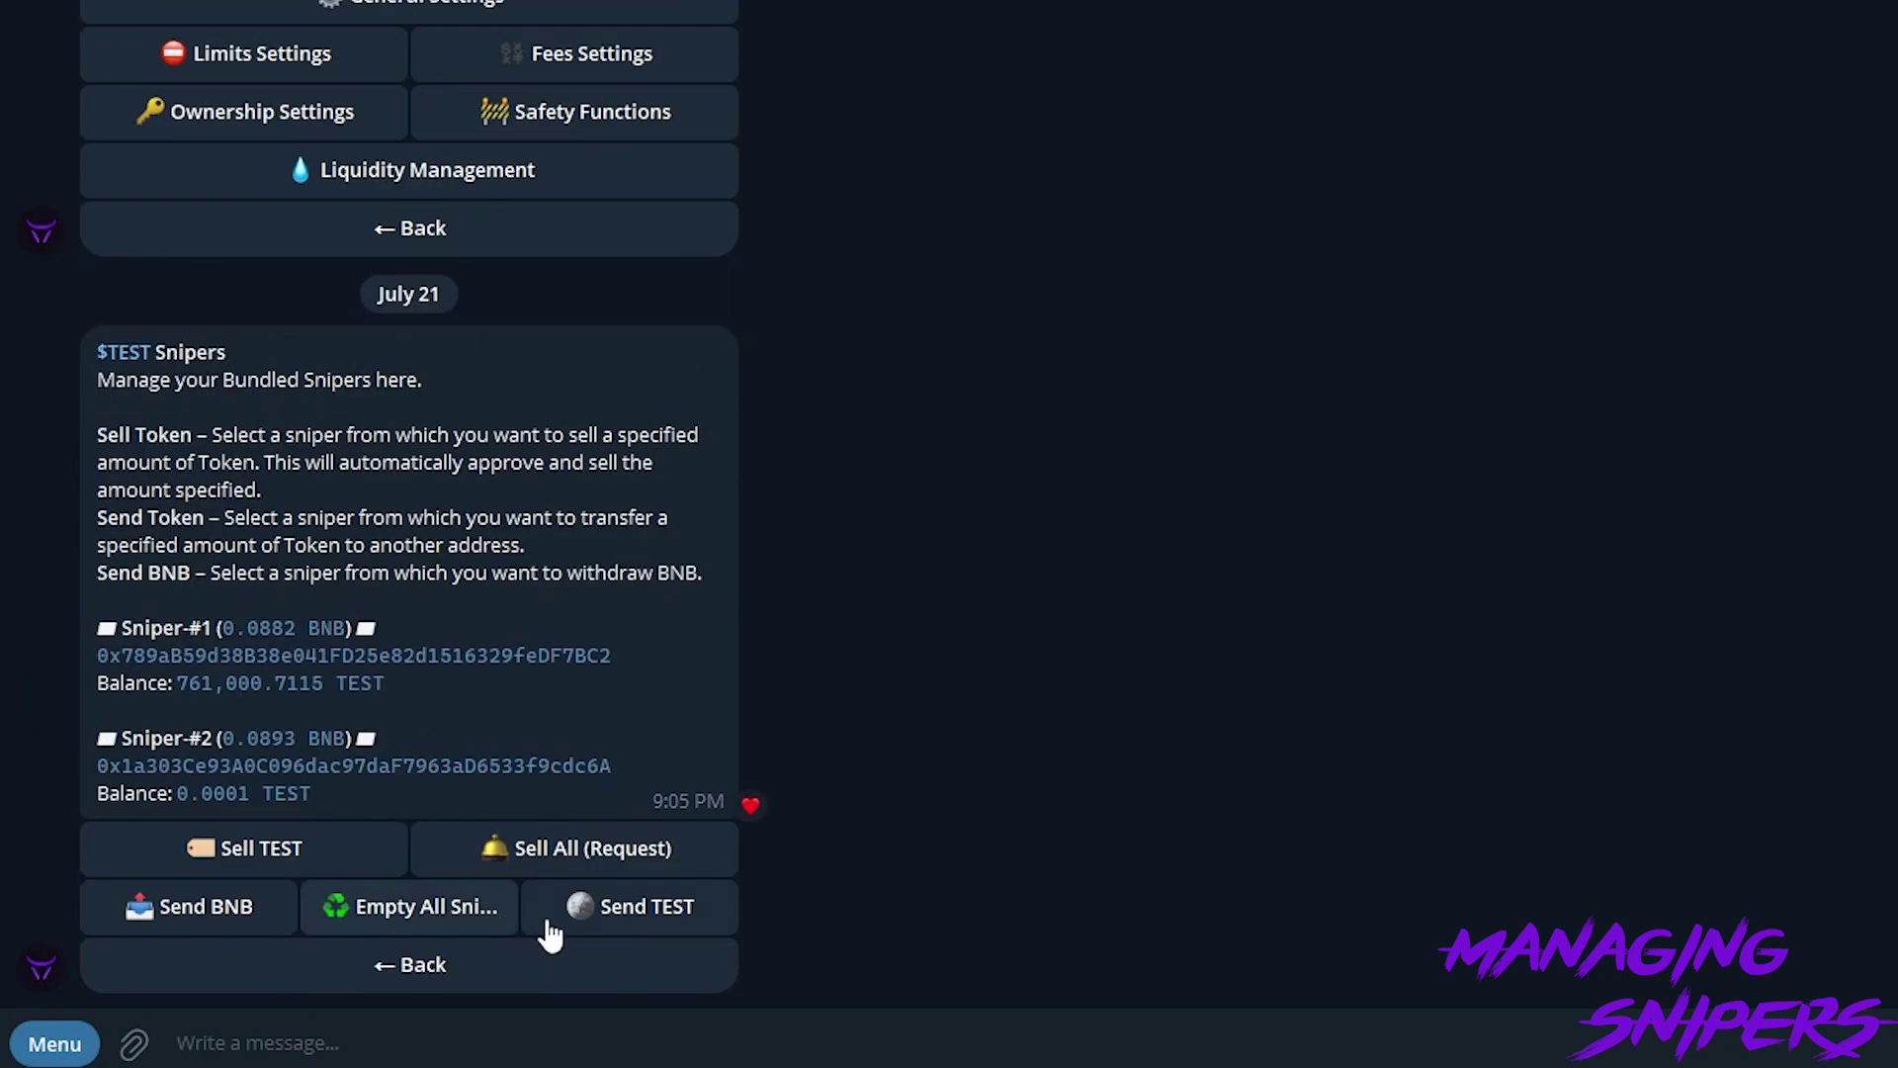